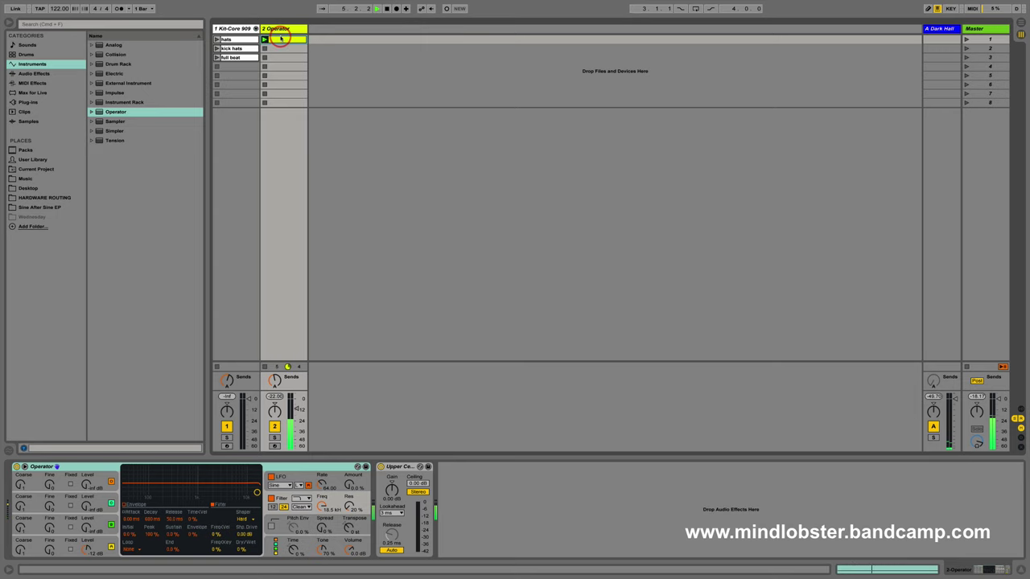
Step: Open the Operator clip and show its Transpose automation envelope, flat at 0
double_click(281, 39)
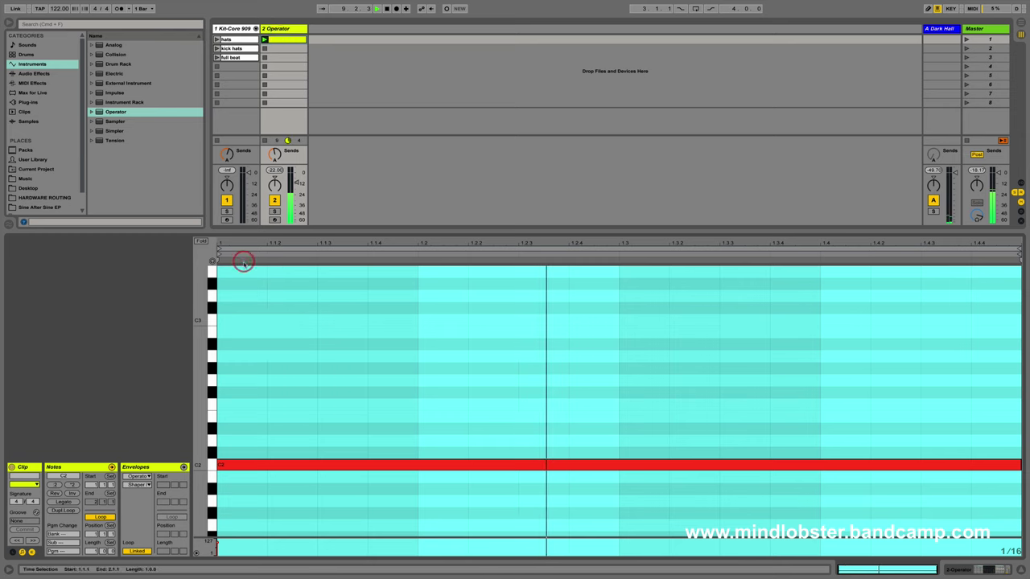
click(183, 467)
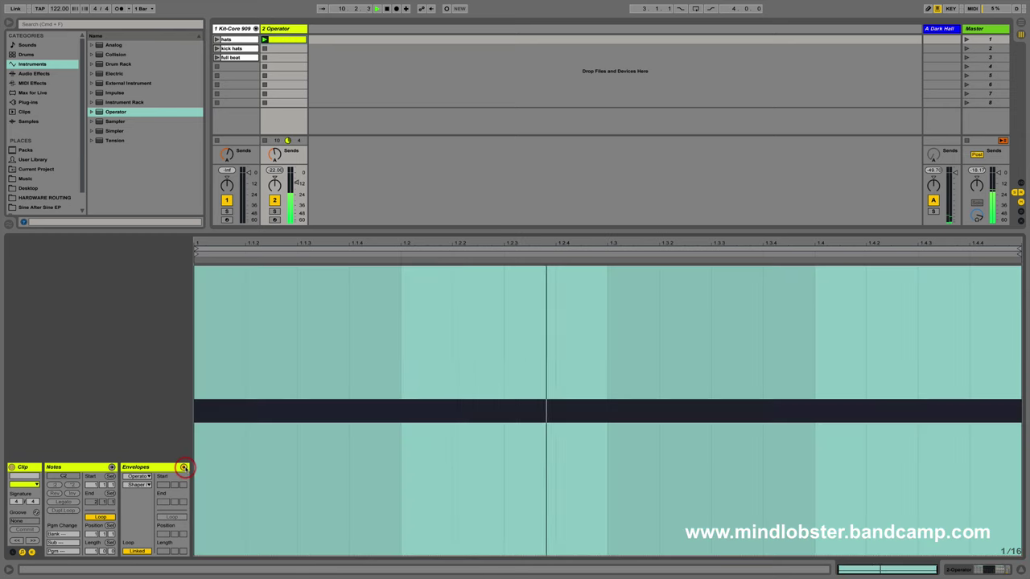
drag(143, 489, 143, 25)
click(277, 303)
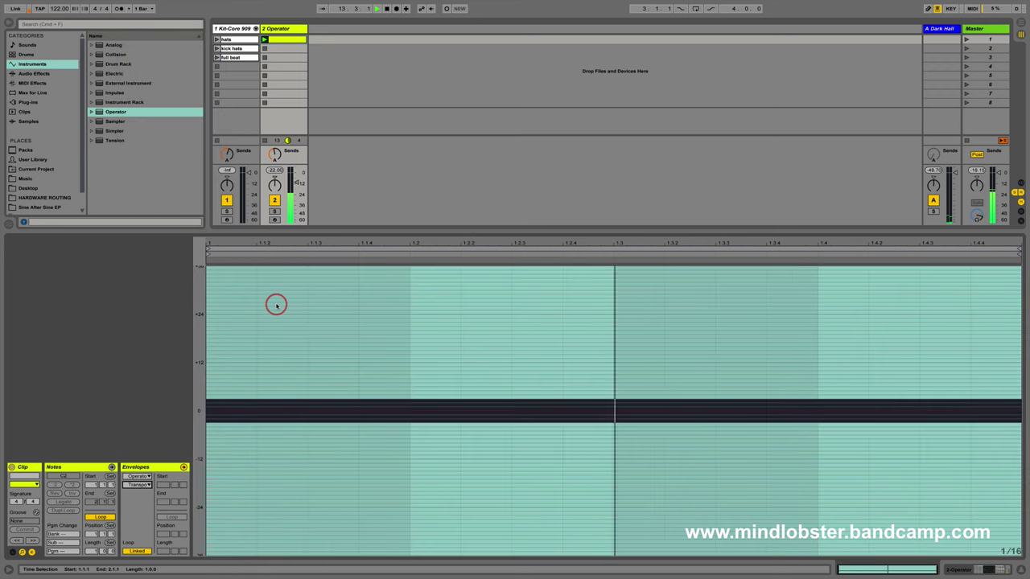
Step: Set the envelope grid to 1/8 and draw -12 transpose steps on every other eighth
right_click(276, 305)
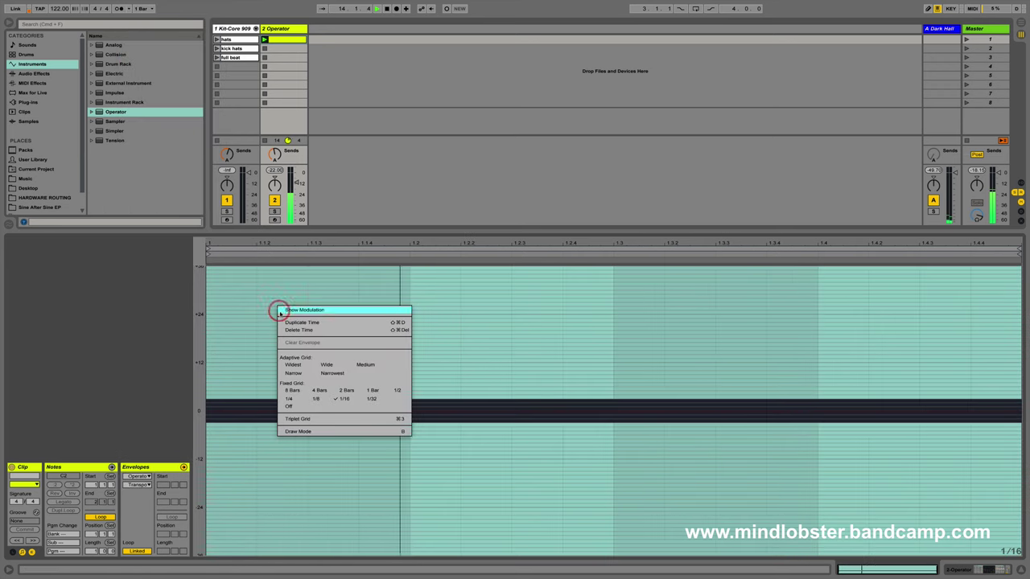
click(316, 400)
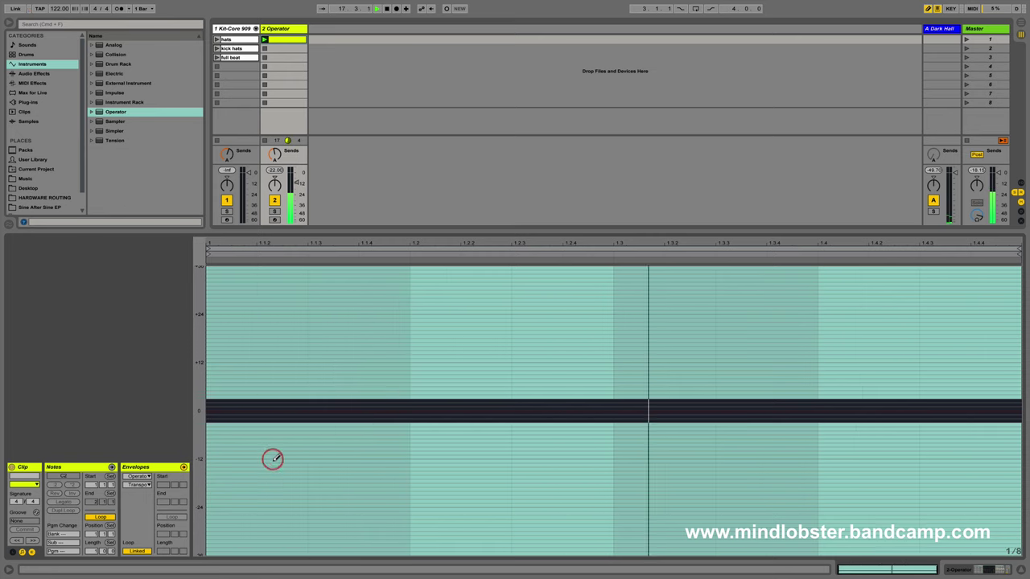
click(272, 460)
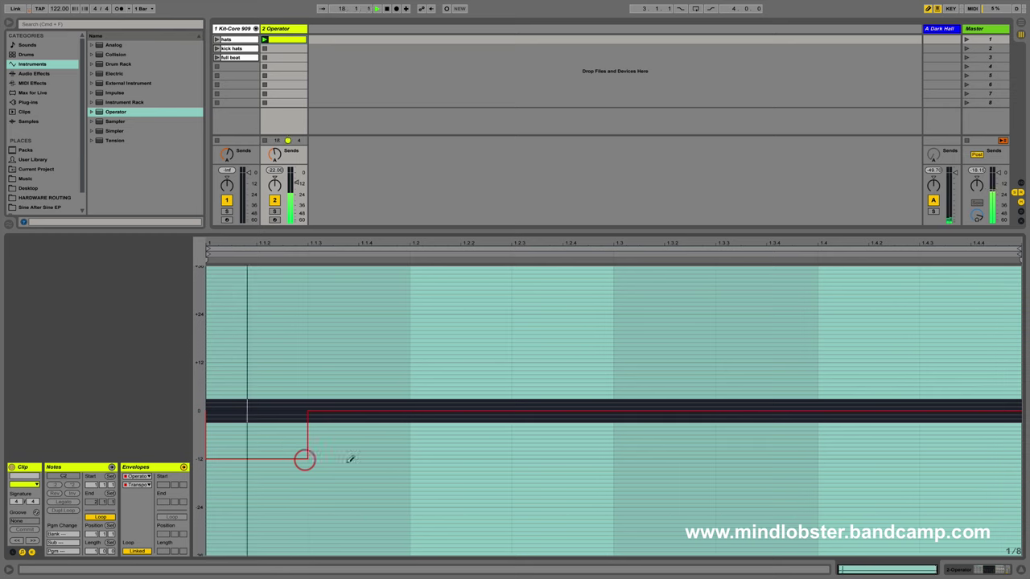
click(427, 459)
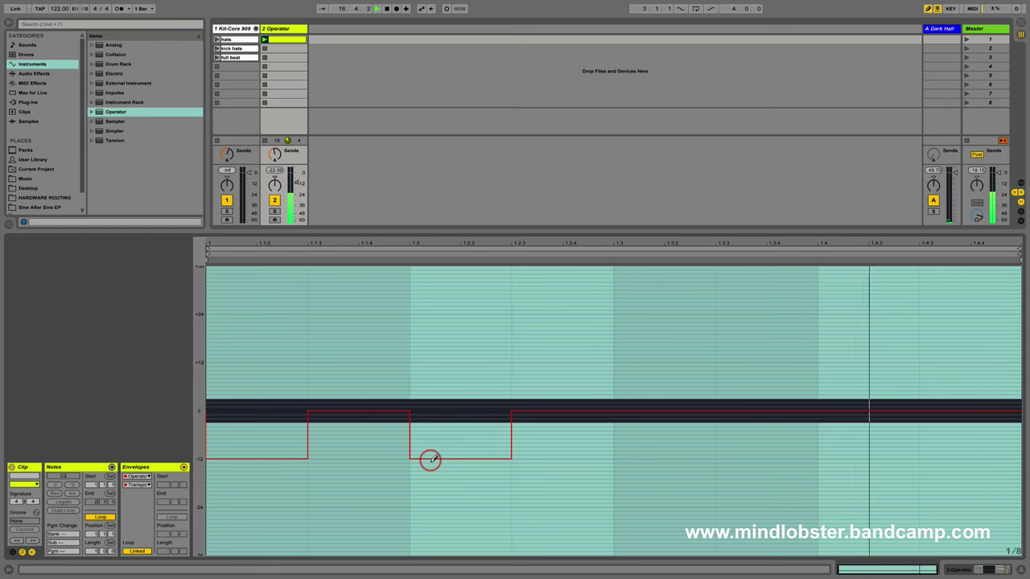
click(628, 458)
click(835, 458)
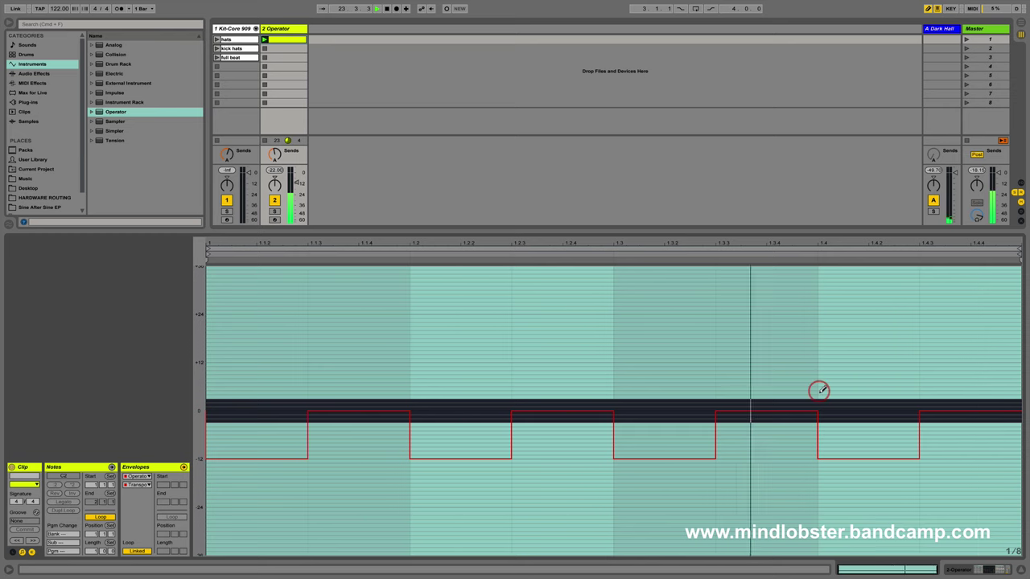
right_click(793, 366)
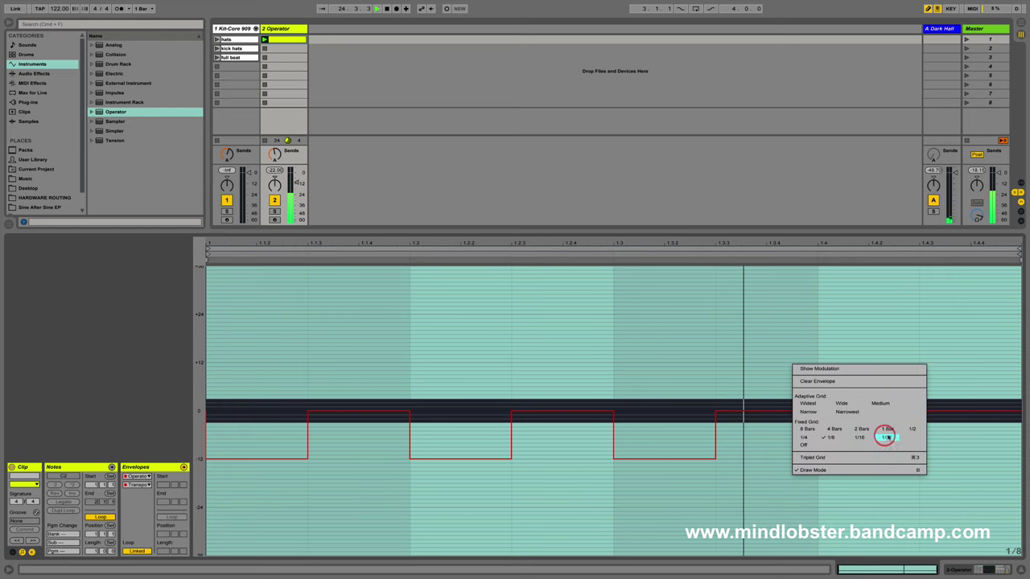
Step: At 1/32 grid, draw four short upward transpose spikes, the last near +26
click(886, 437)
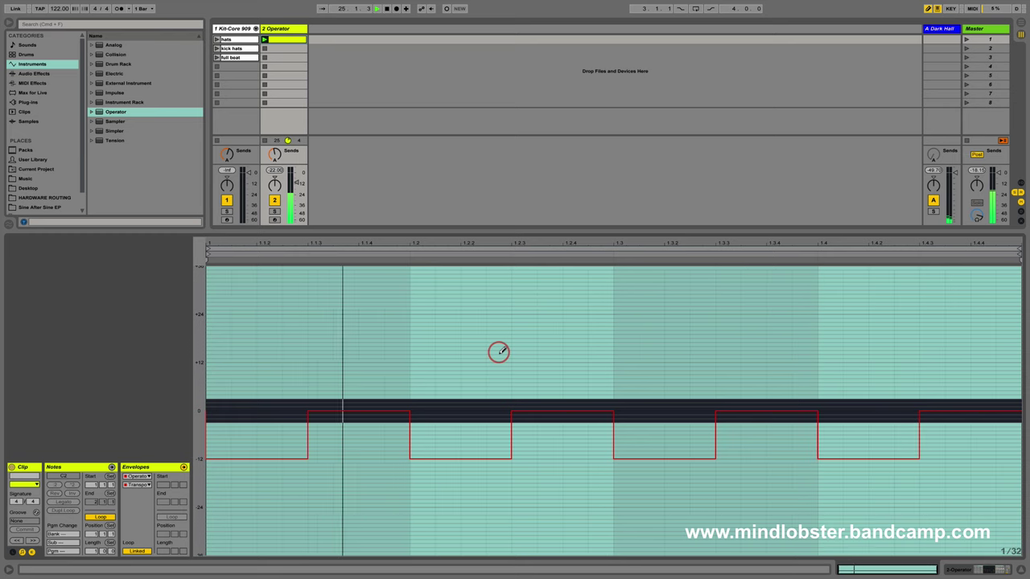
click(370, 363)
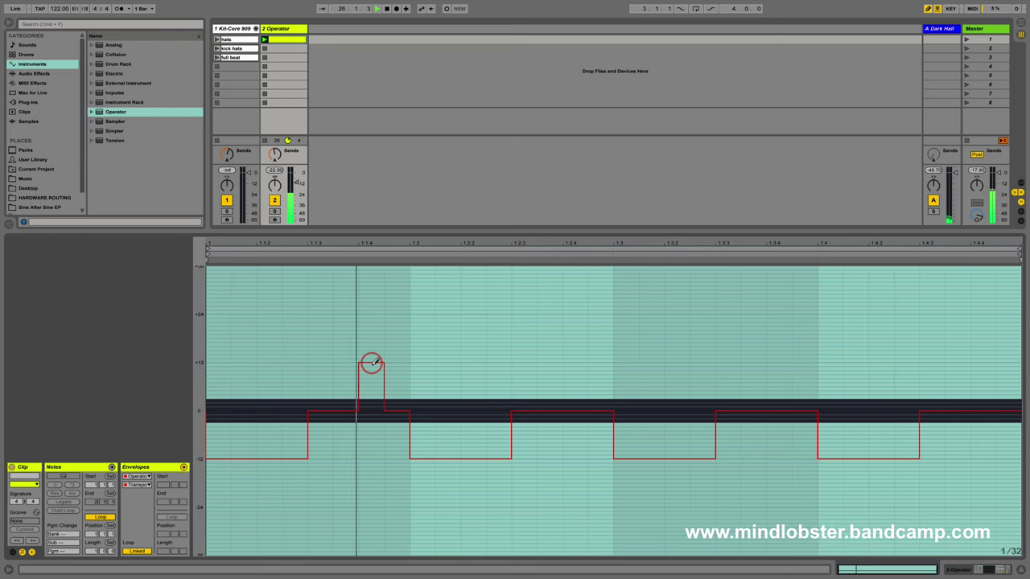
click(578, 338)
click(745, 355)
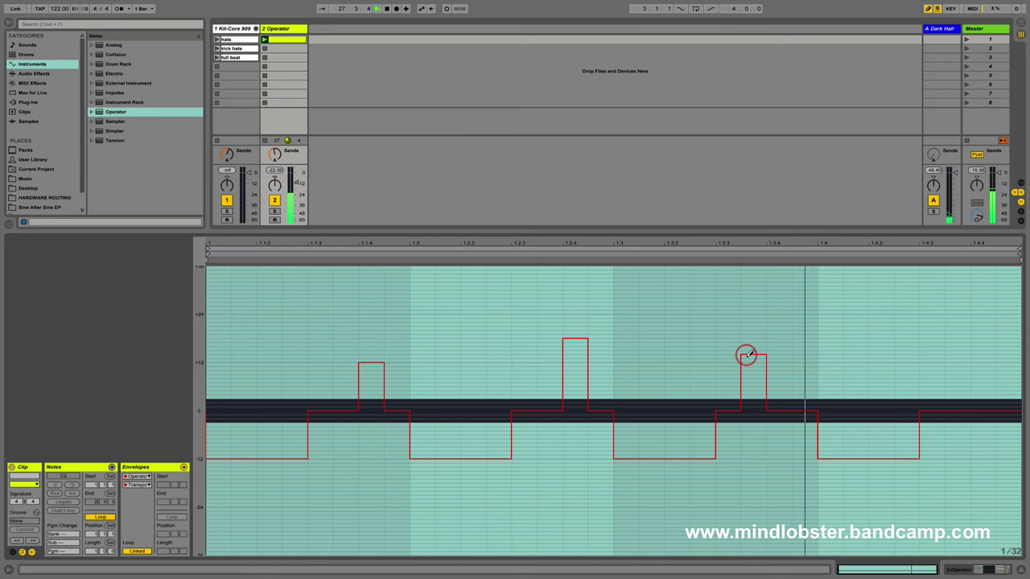
click(983, 306)
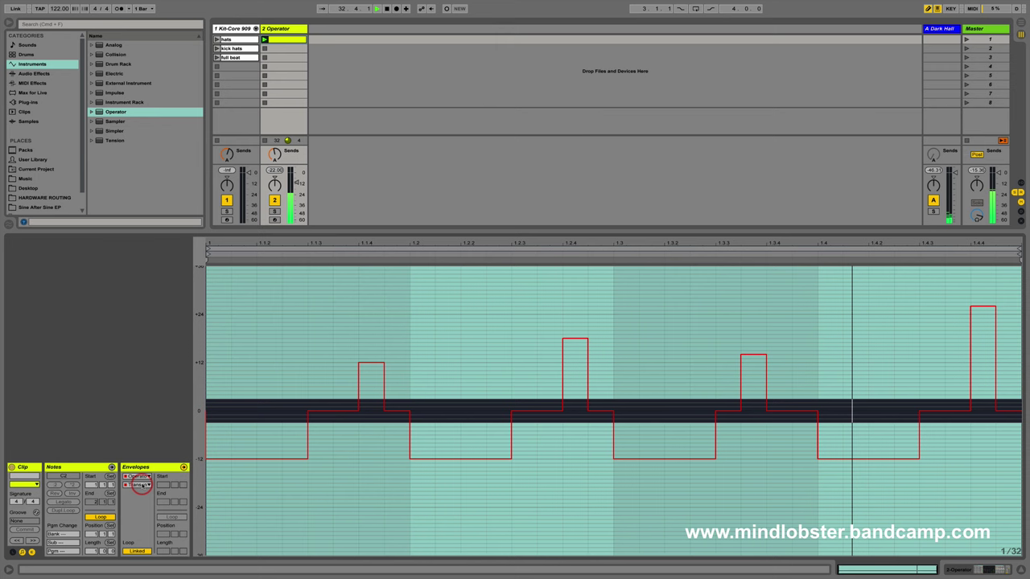
click(141, 486)
click(140, 486)
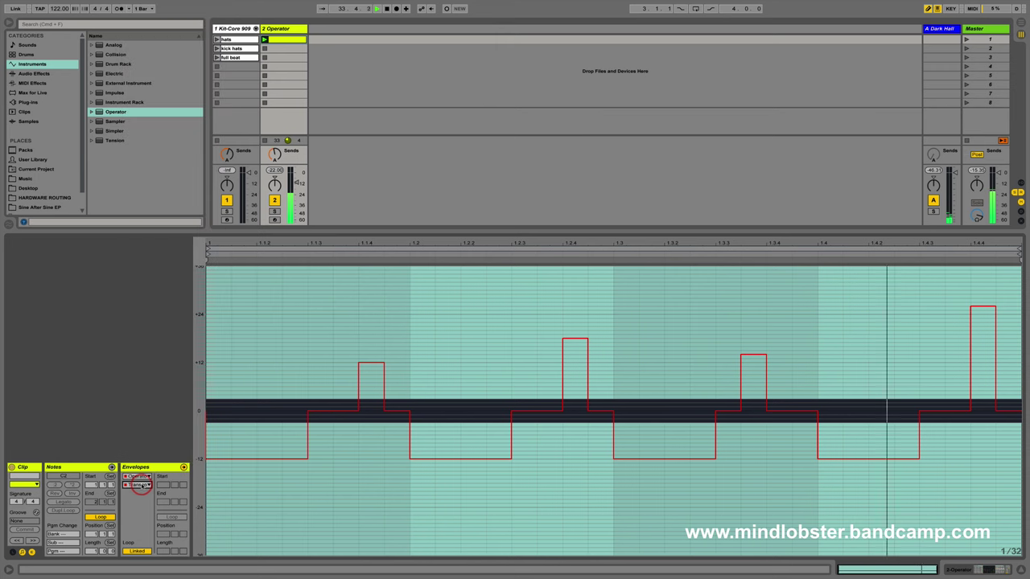
Step: Raise Operator's filter frequency to 18.5 kHz and reopen the clip editor
click(275, 28)
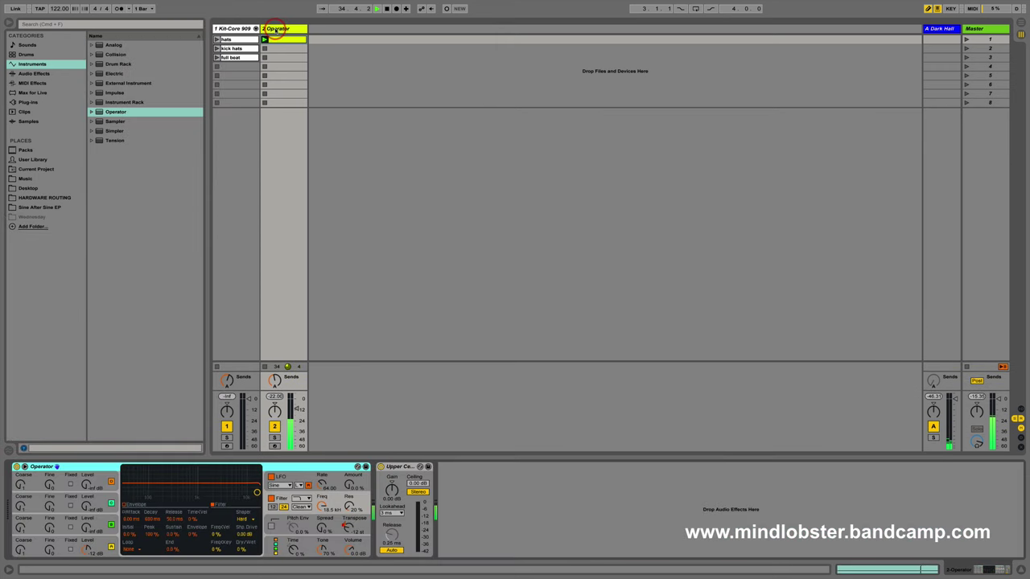
drag(328, 505, 323, 506)
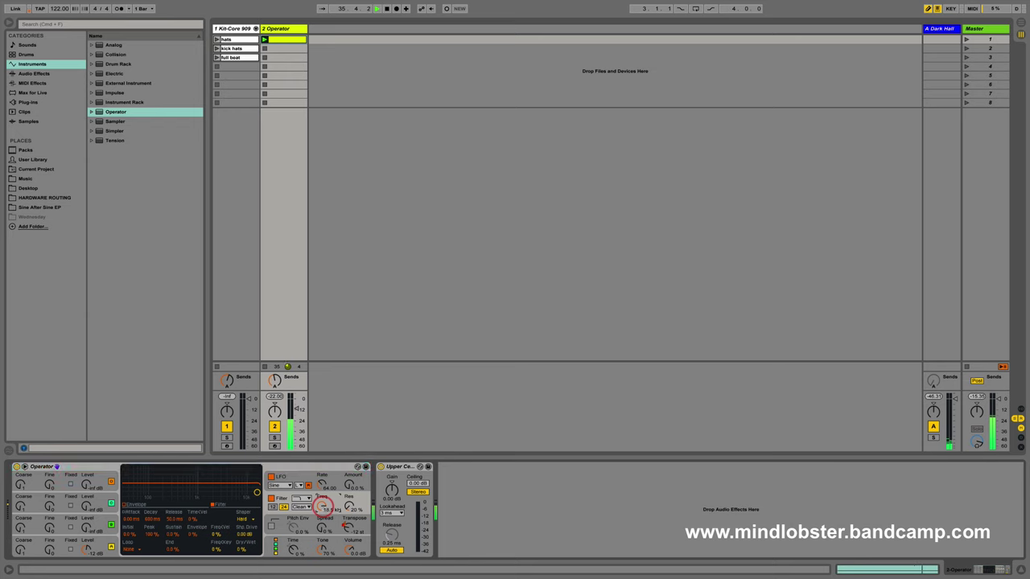
click(288, 40)
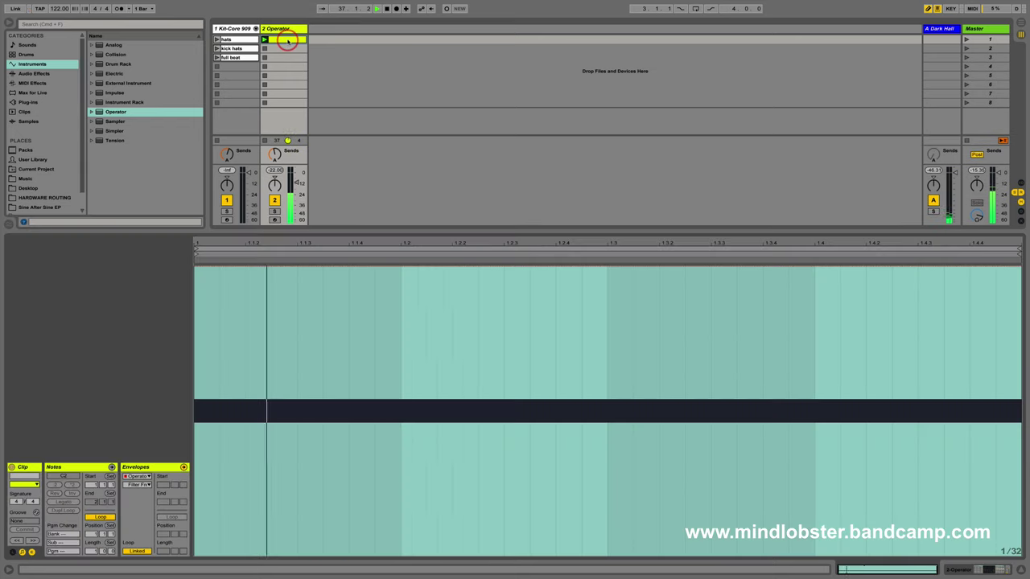
Step: At 1/16 grid, draw alternating high and low filter frequency steps, lowering the one at 1.4.3
right_click(236, 418)
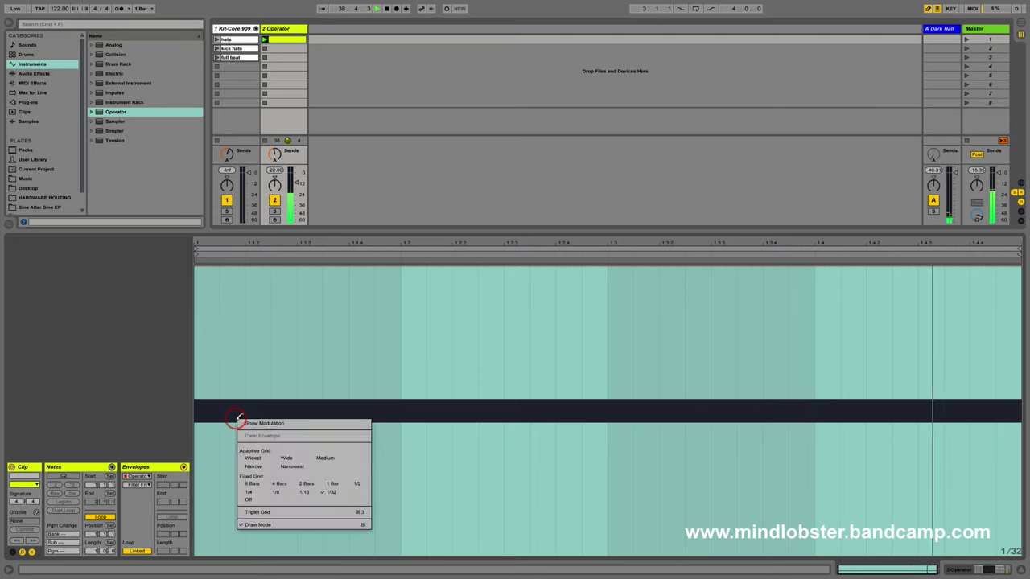
click(304, 491)
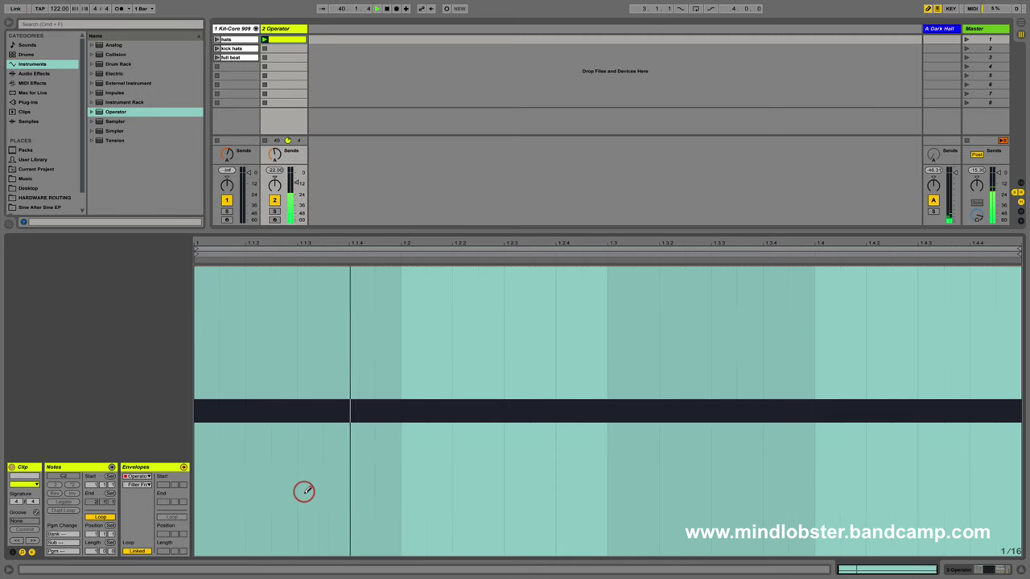
click(229, 398)
click(329, 474)
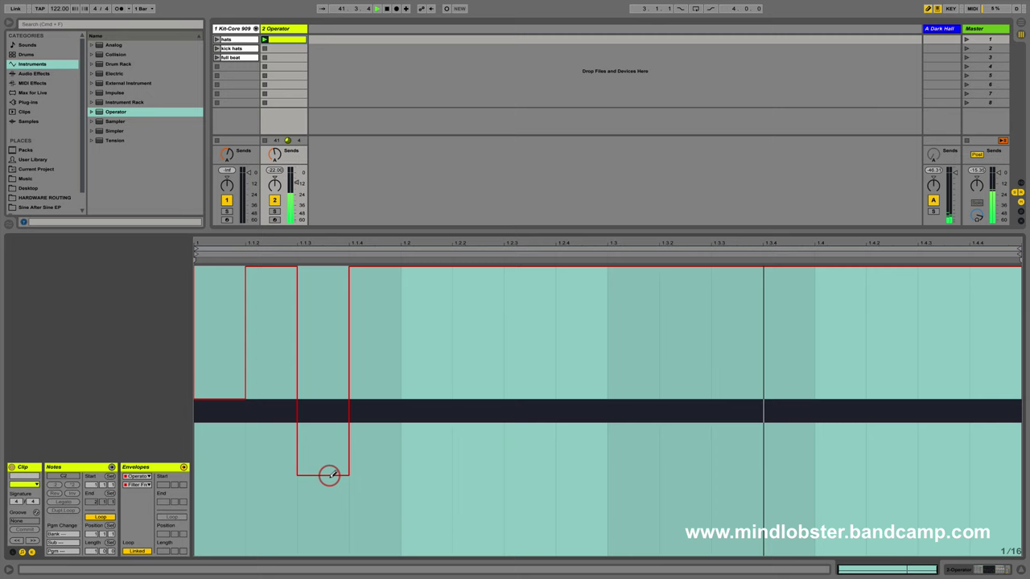
click(472, 363)
click(603, 524)
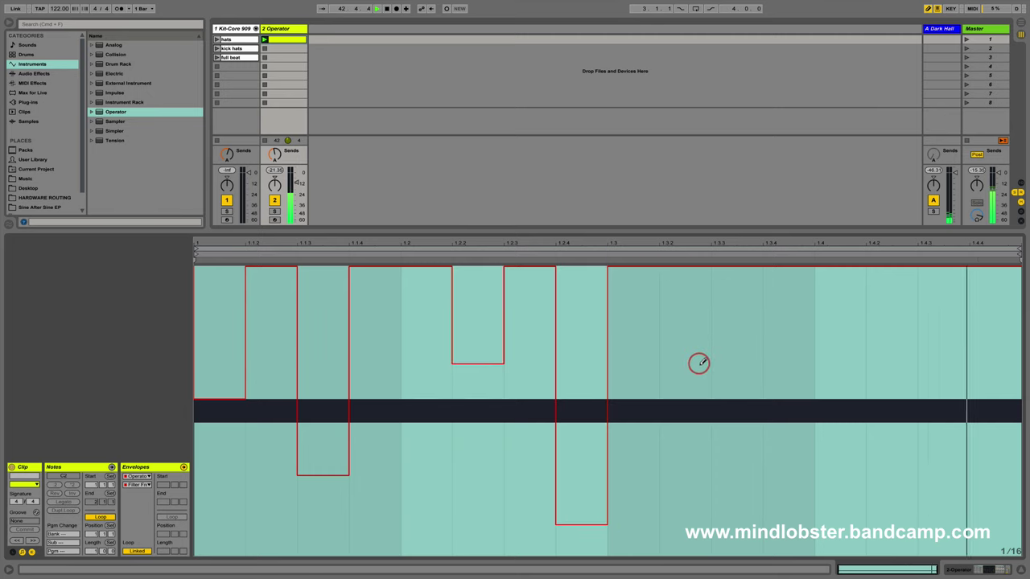
click(698, 363)
click(776, 487)
click(891, 346)
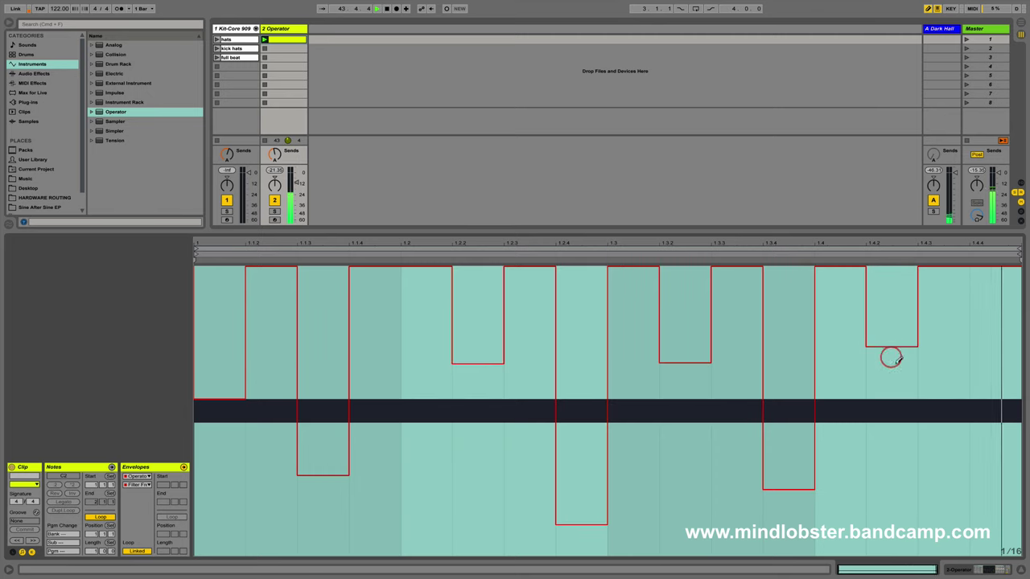
click(955, 489)
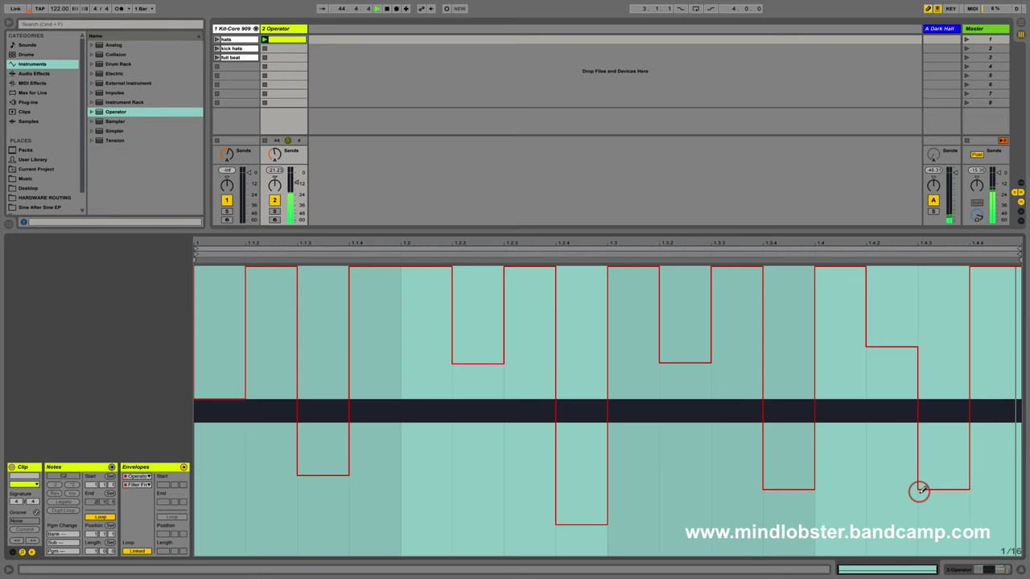
Step: Switch to Filter Resonance and draw tall pulses at 1.1.3, 1.2.3, 1.3.2, 1.4.2 over lower steps
click(138, 484)
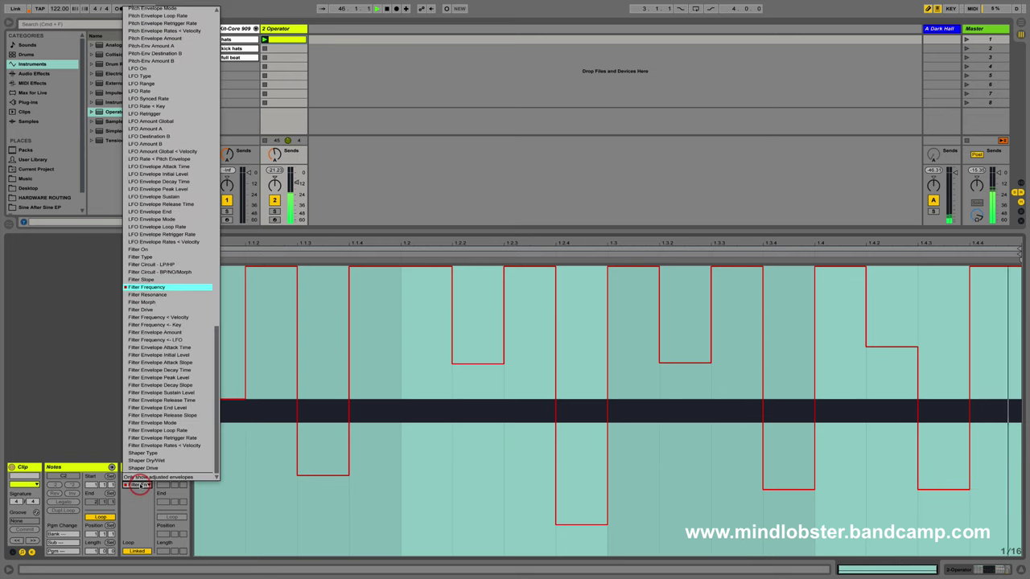
click(168, 295)
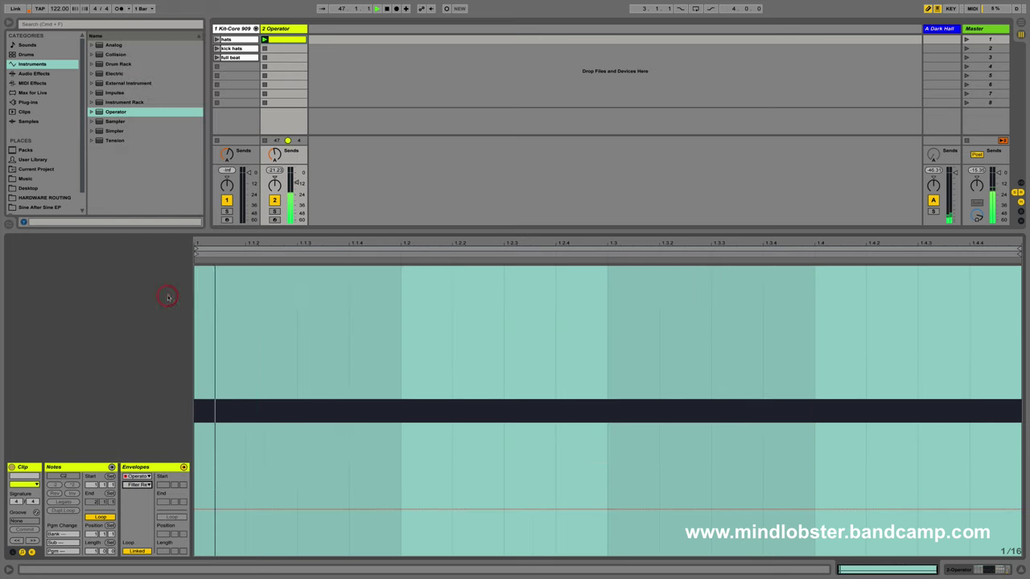
click(325, 330)
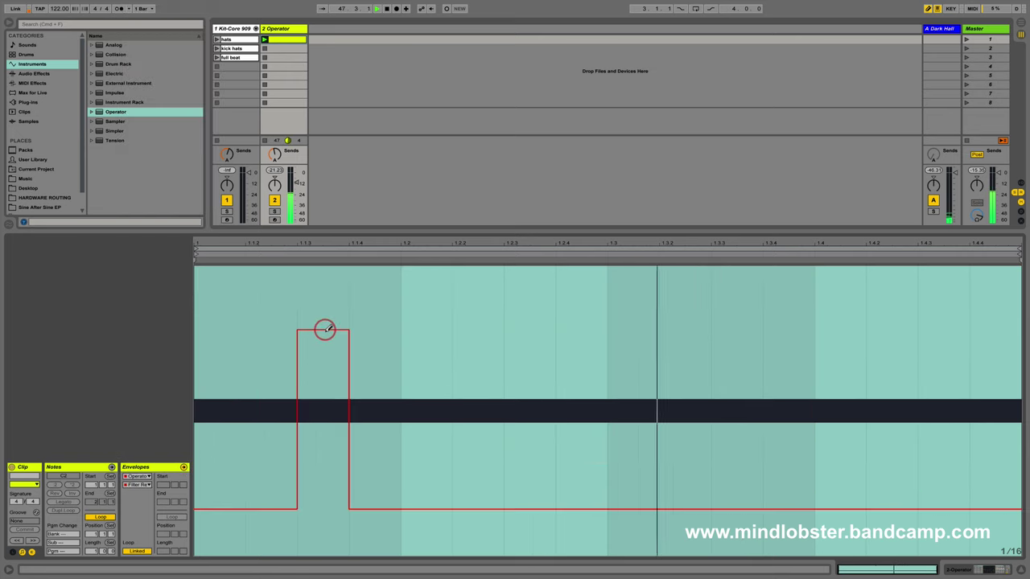
click(425, 452)
click(528, 310)
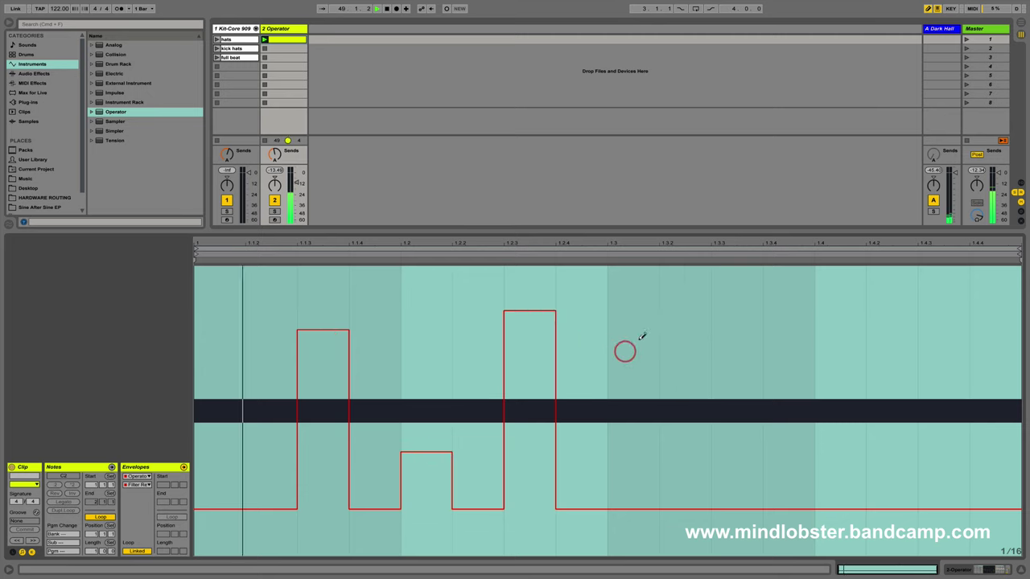
click(684, 302)
click(773, 409)
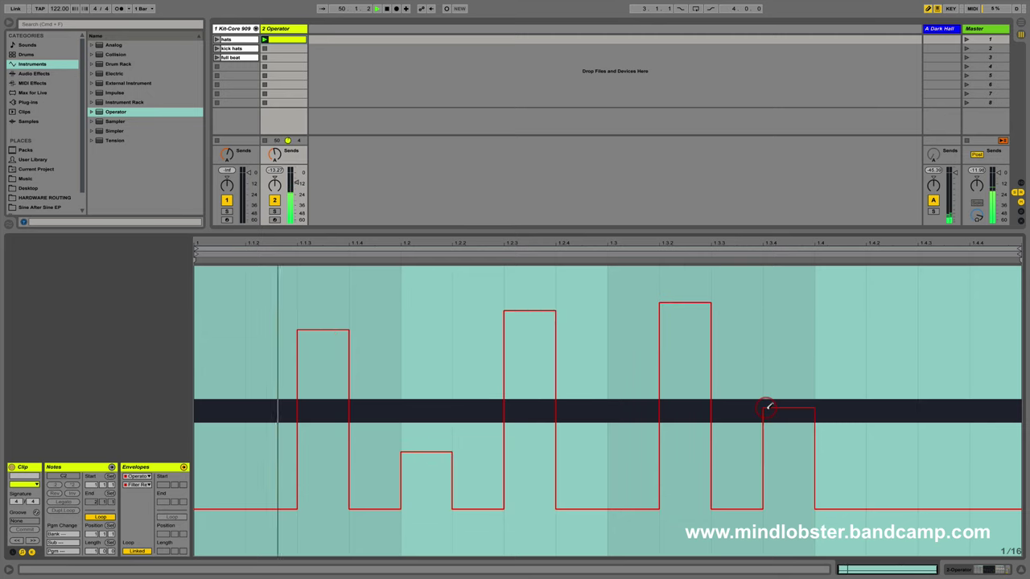
click(880, 298)
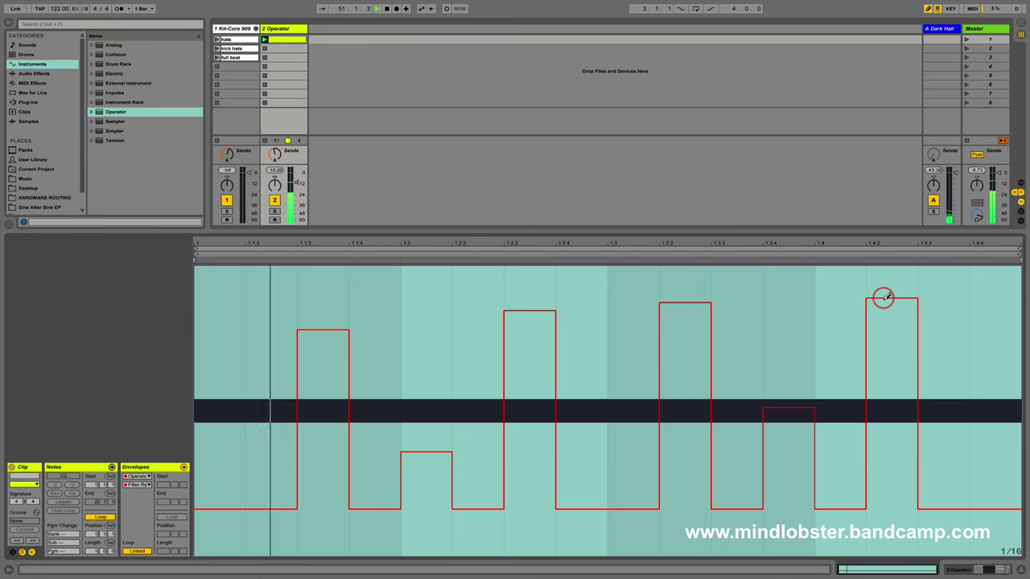
click(982, 337)
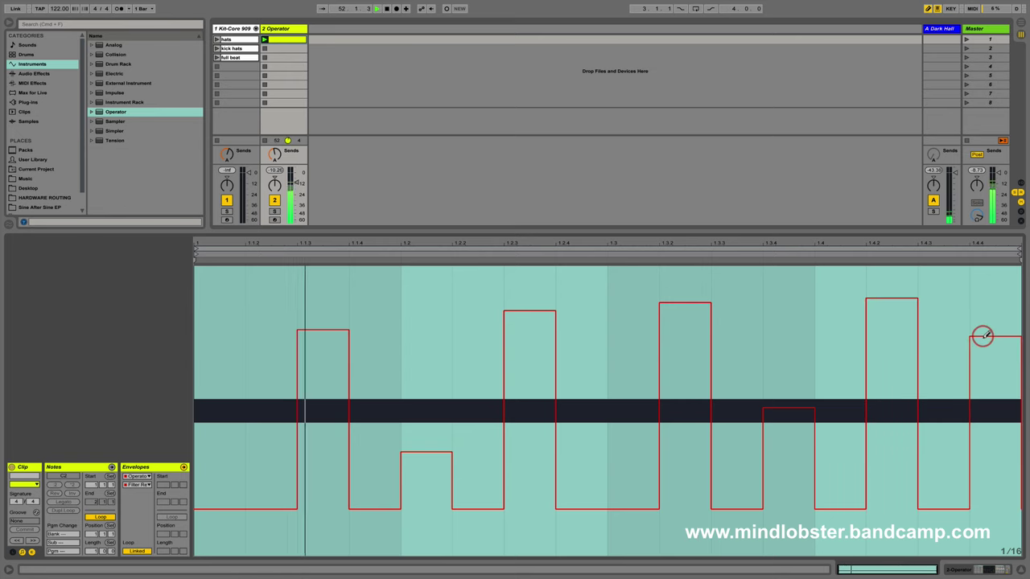
click(325, 294)
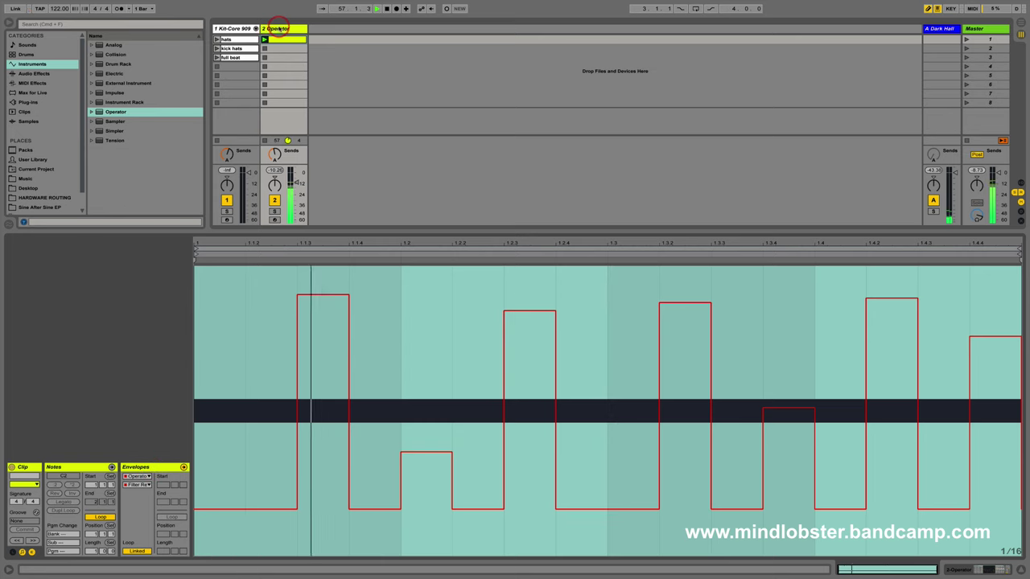
Step: Select the Operator track, show its device, and reopen the clip on the flat Shaper envelope
click(204, 189)
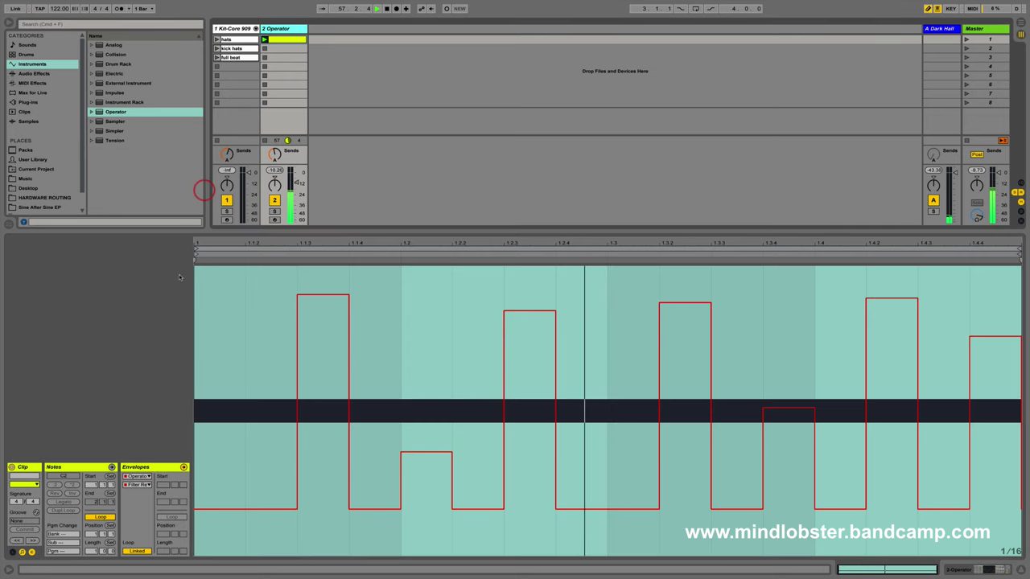
click(286, 28)
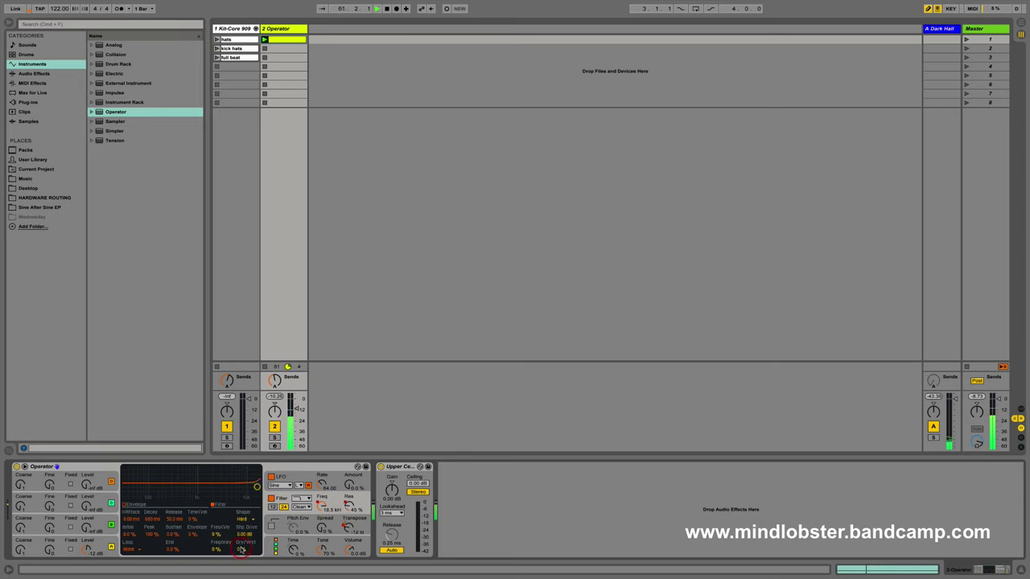
double_click(283, 38)
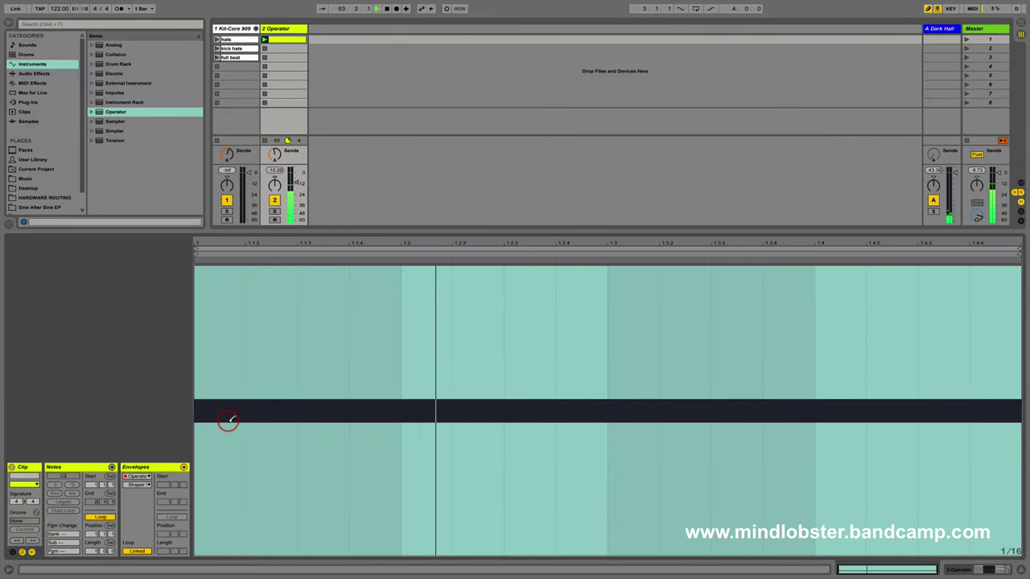
Step: Draw Shaper steps at 1.1.3, 1.2.2, 1.3, 1.3.3, 1.4 and 1.4.3, tallest at 1.3.3 and 1.4.3
click(320, 418)
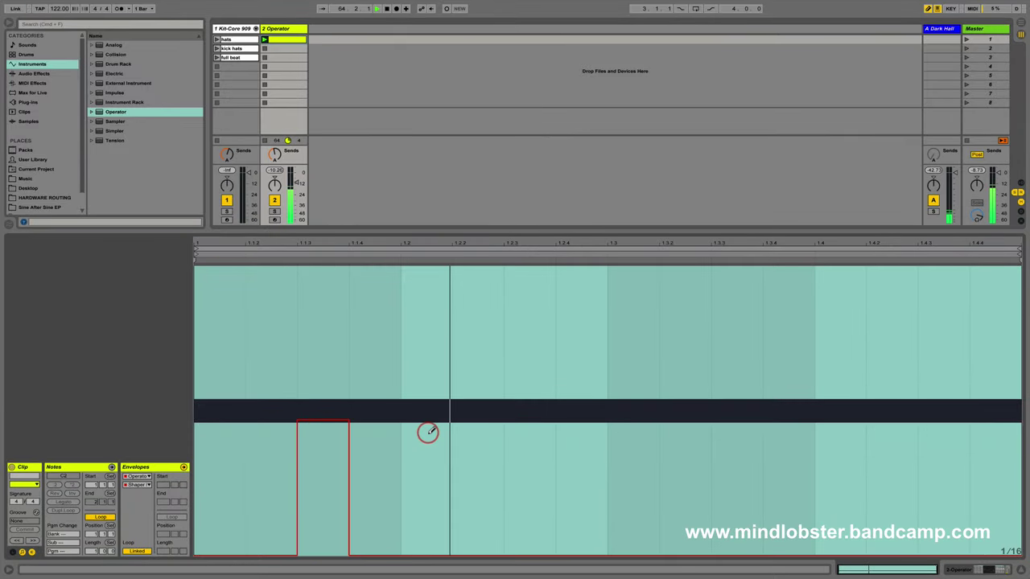
click(481, 371)
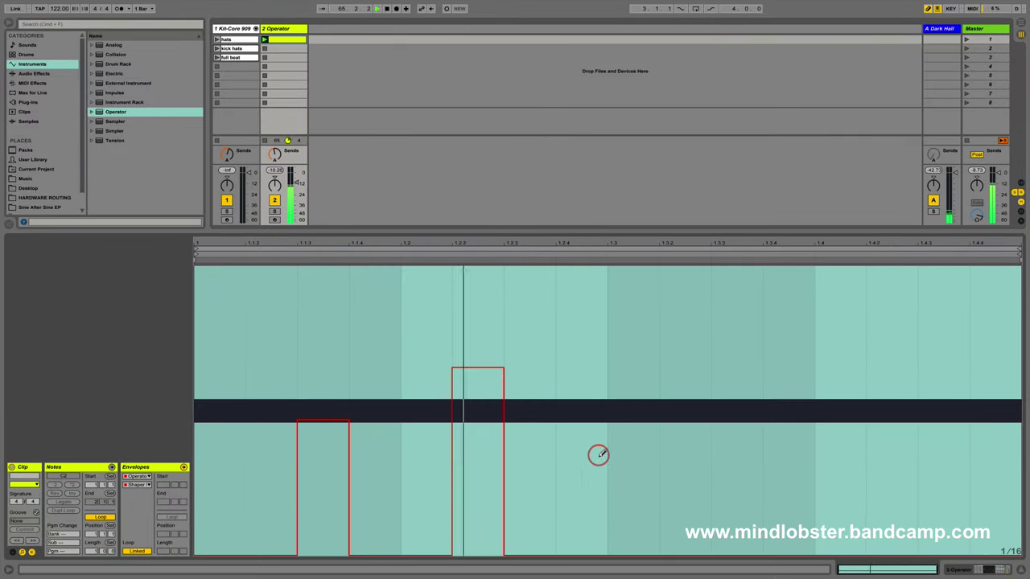
click(633, 454)
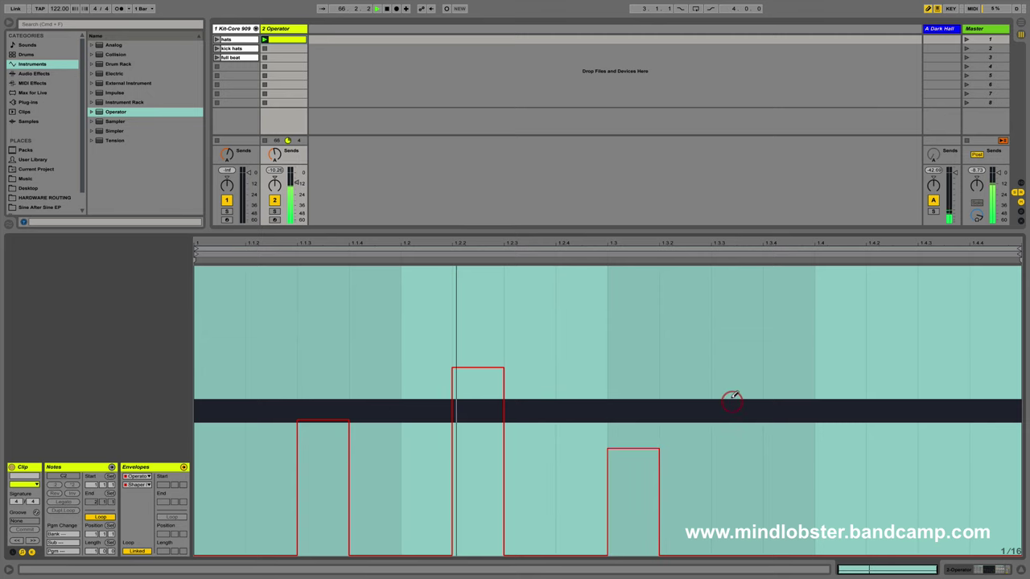
click(735, 331)
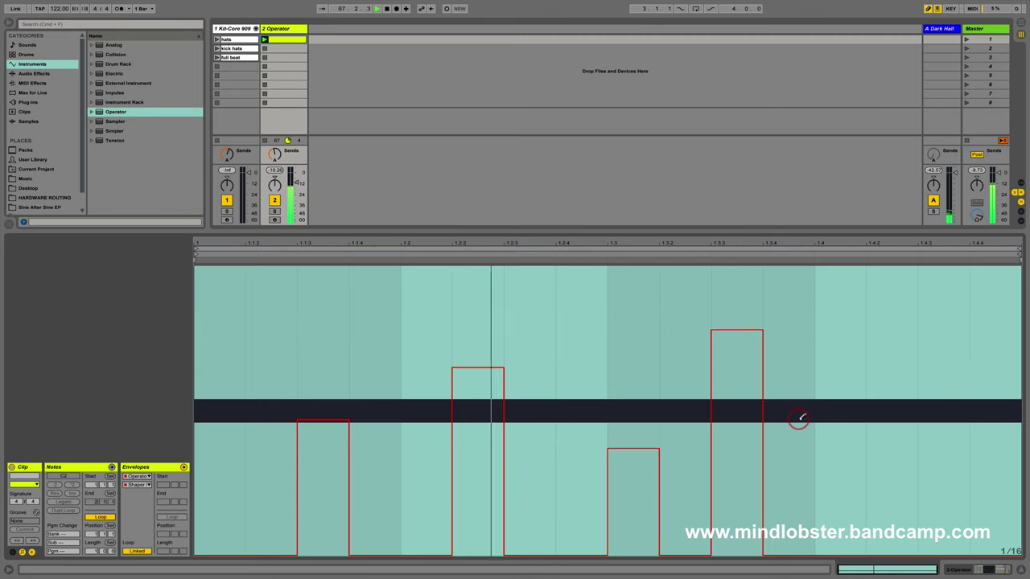
click(847, 433)
click(939, 370)
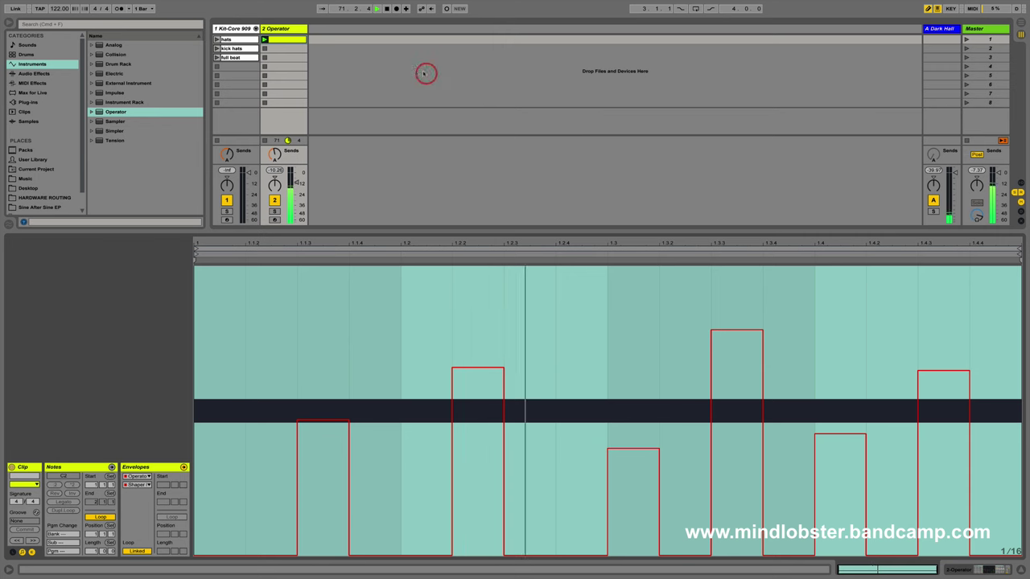
Step: Open the 909 hats clip and launch it alongside the Operator clip
click(220, 39)
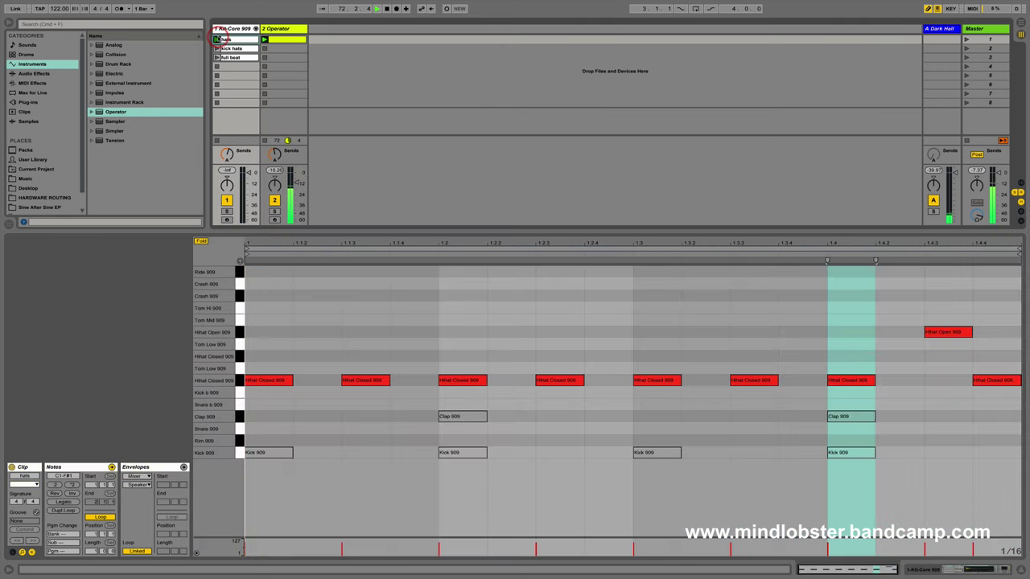
click(217, 67)
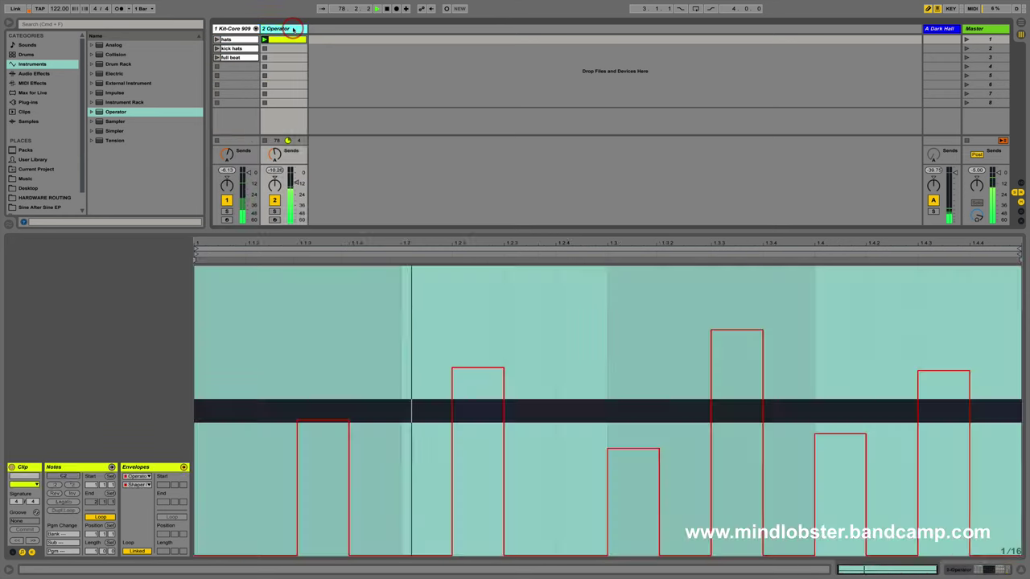
Step: Show Operator's oscillator B settings and reopen the clip's envelope editor
click(191, 306)
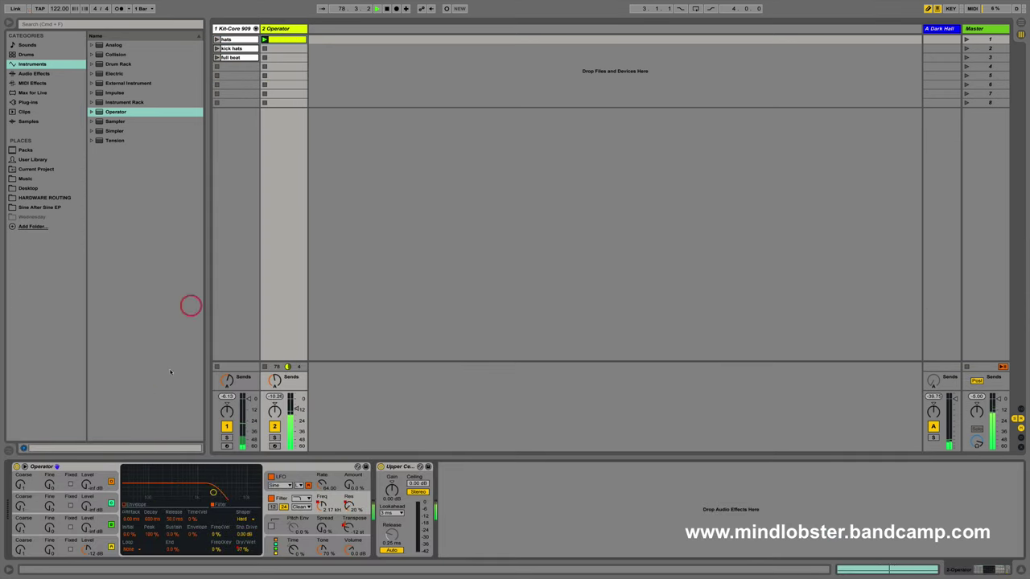
click(85, 528)
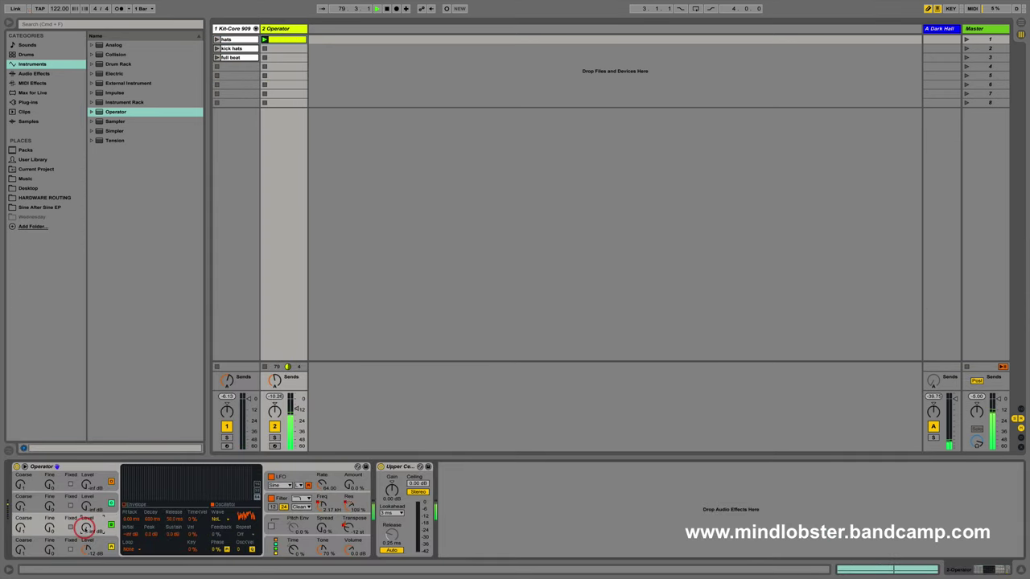
click(76, 234)
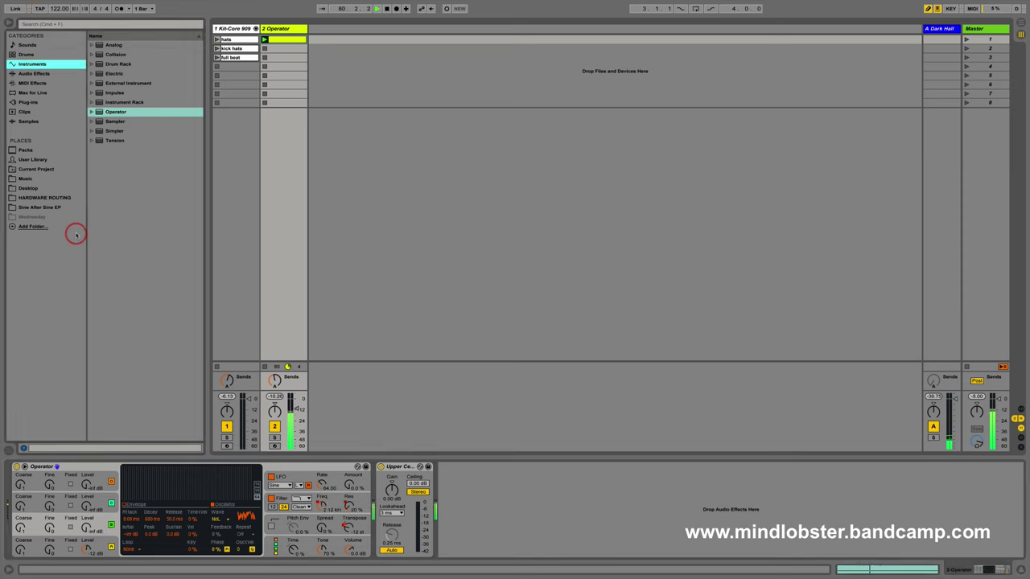
double_click(287, 37)
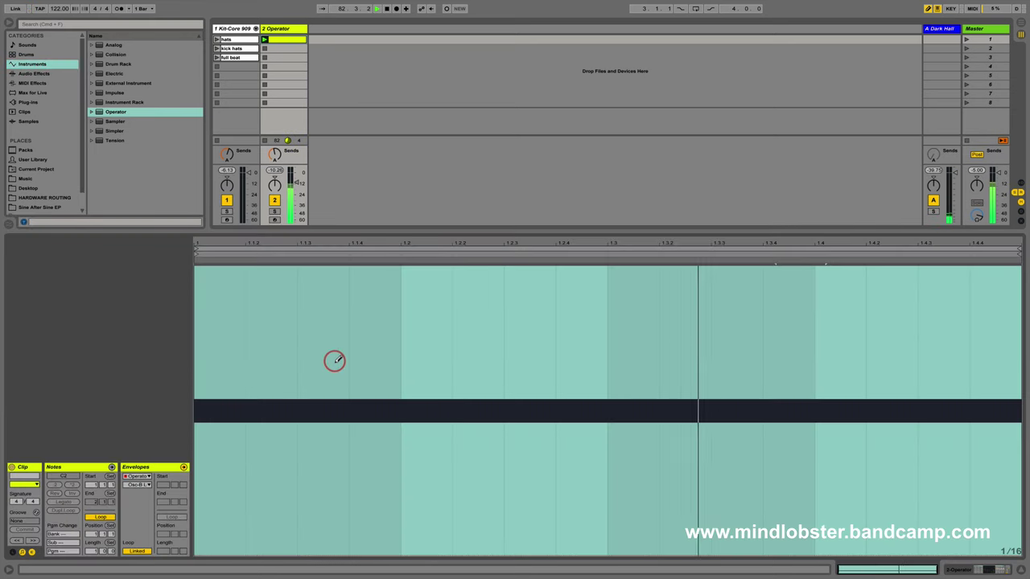
Step: Draw raised sixteenth steps into the Osc-B Output Level envelope, adding one before 1.4
click(477, 452)
click(591, 348)
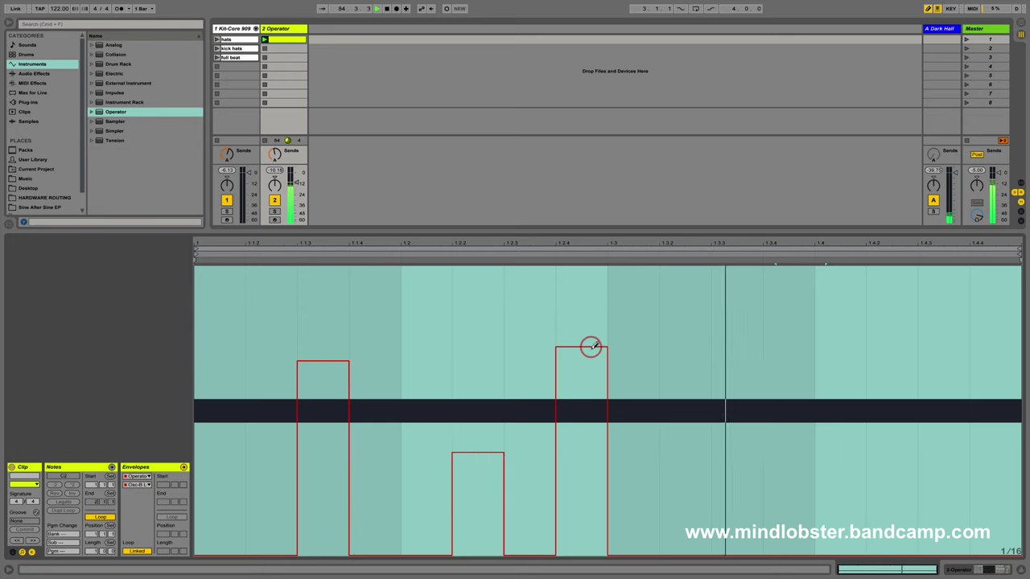
click(744, 385)
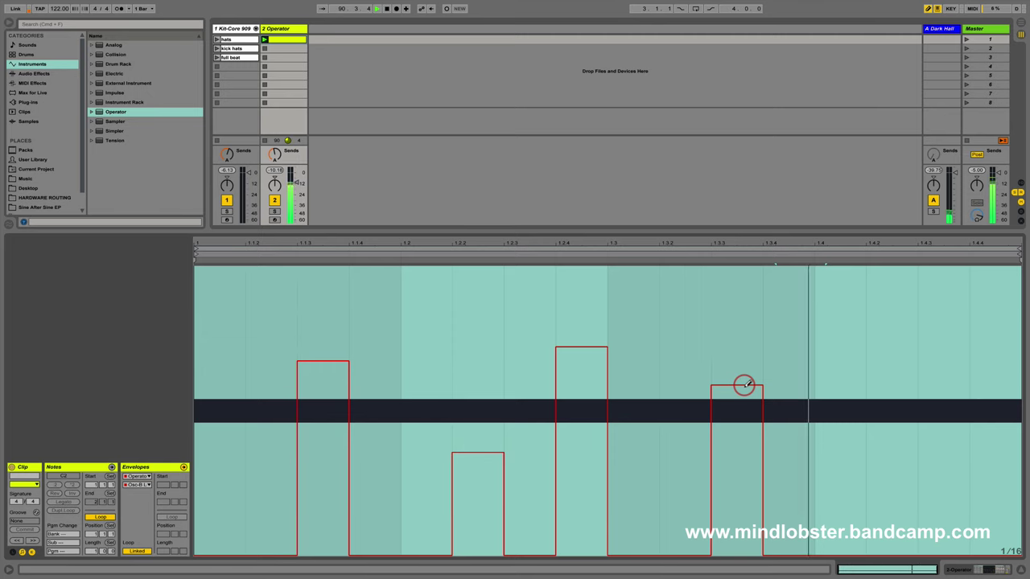
Step: Show the Operator device and switch on its LFO
click(287, 28)
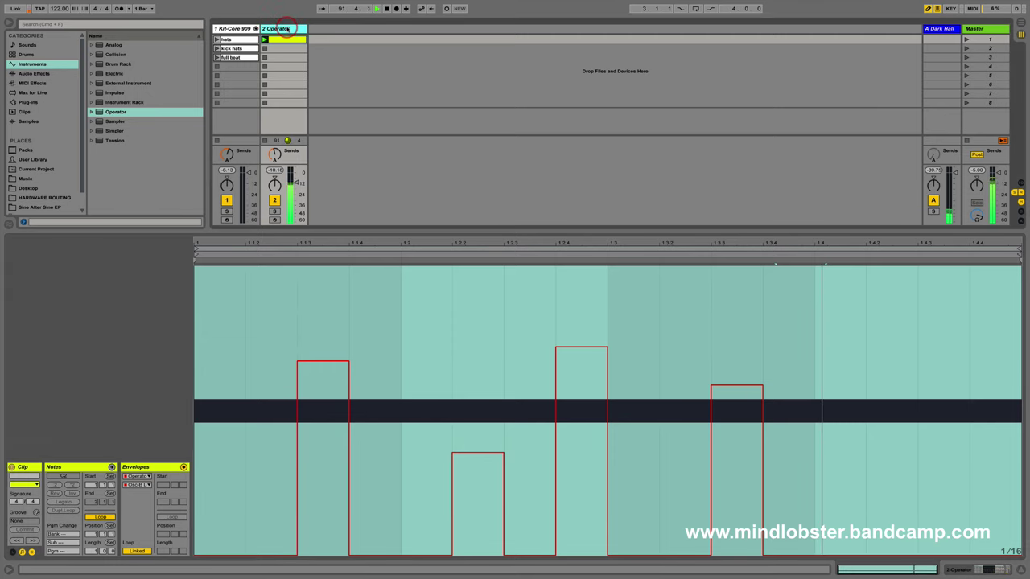
click(323, 144)
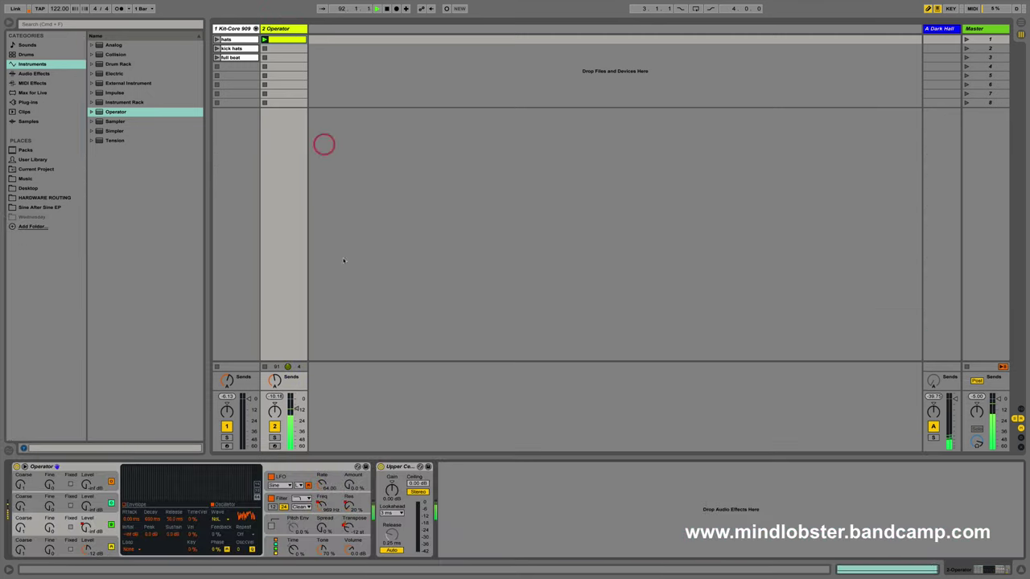
click(289, 477)
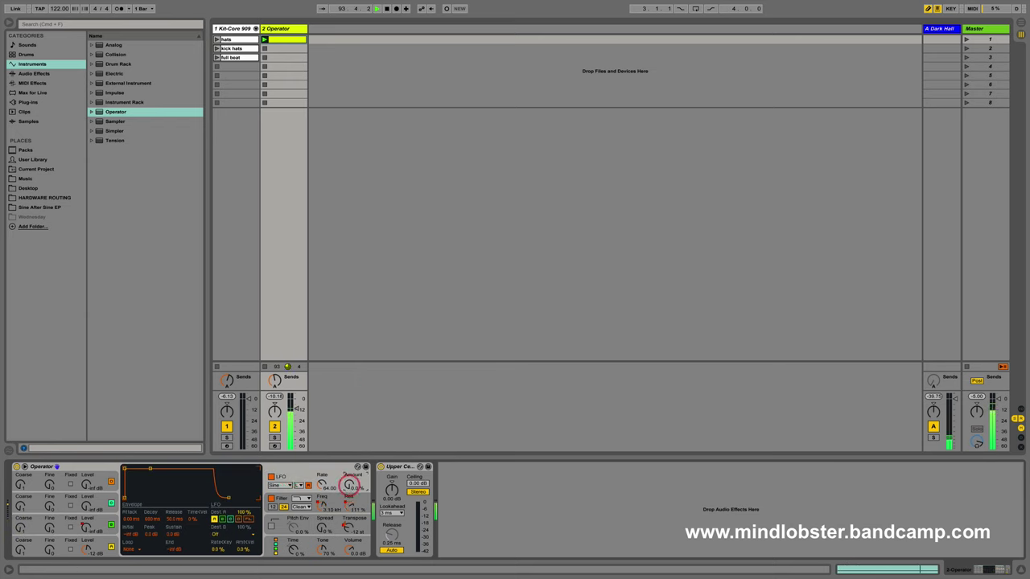
Step: Reopen the clip, choose the LFO Amount envelope, and set its loop to Unlinked
double_click(285, 38)
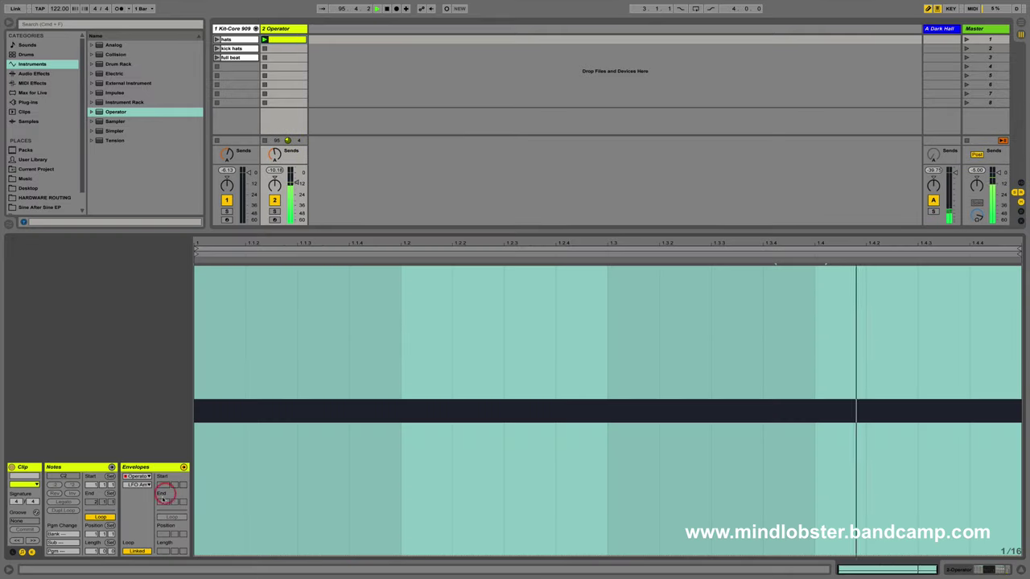
click(109, 543)
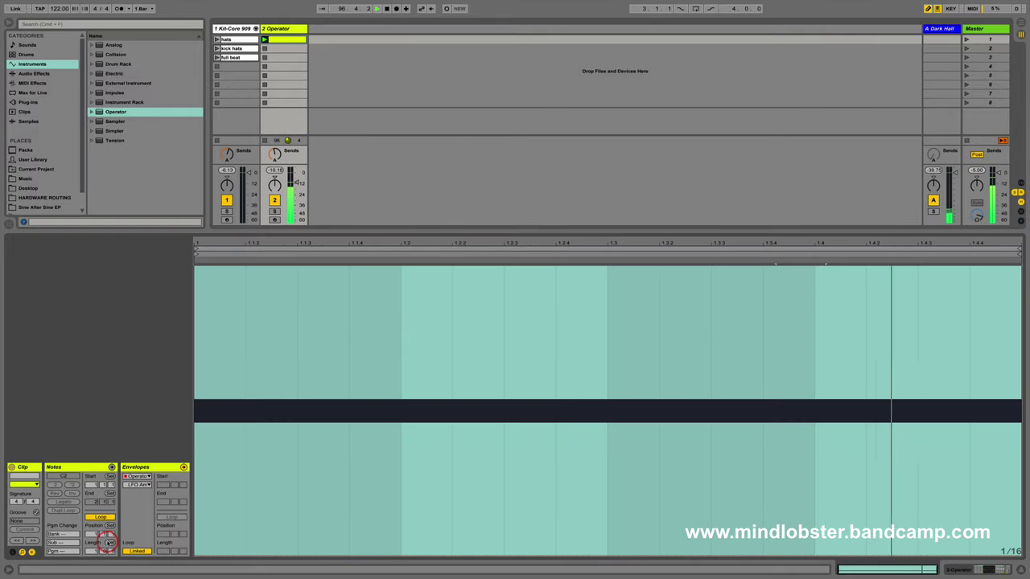
click(91, 552)
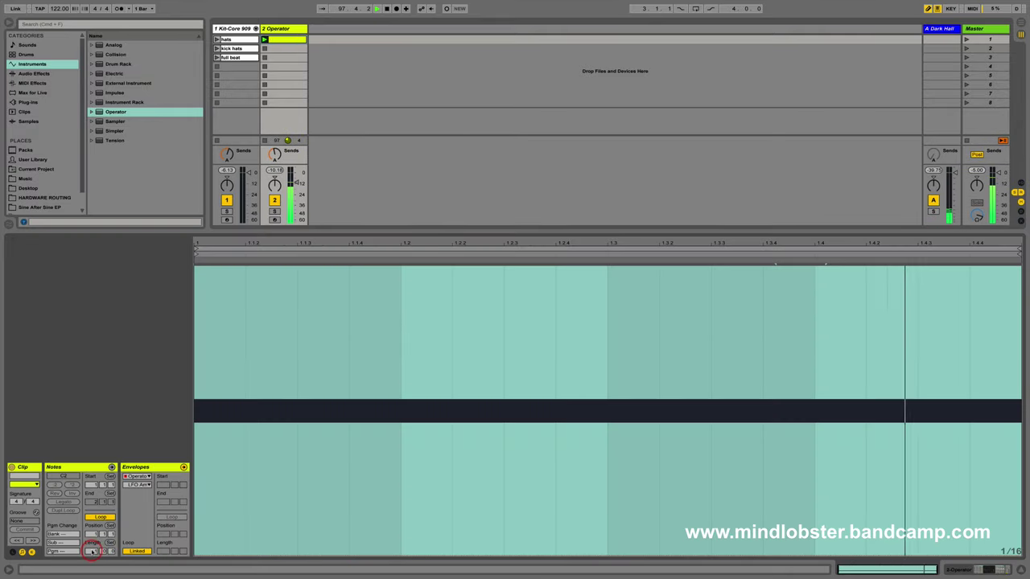
click(135, 551)
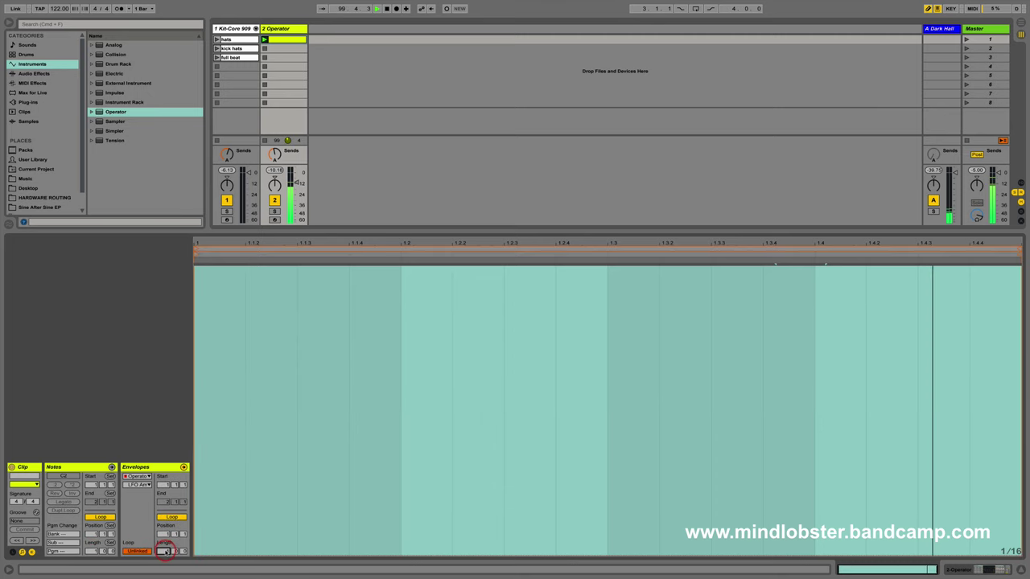
Step: Lengthen the LFO Amount envelope loop to 2 bars and draw descending steps around 2.4
drag(165, 550, 165, 546)
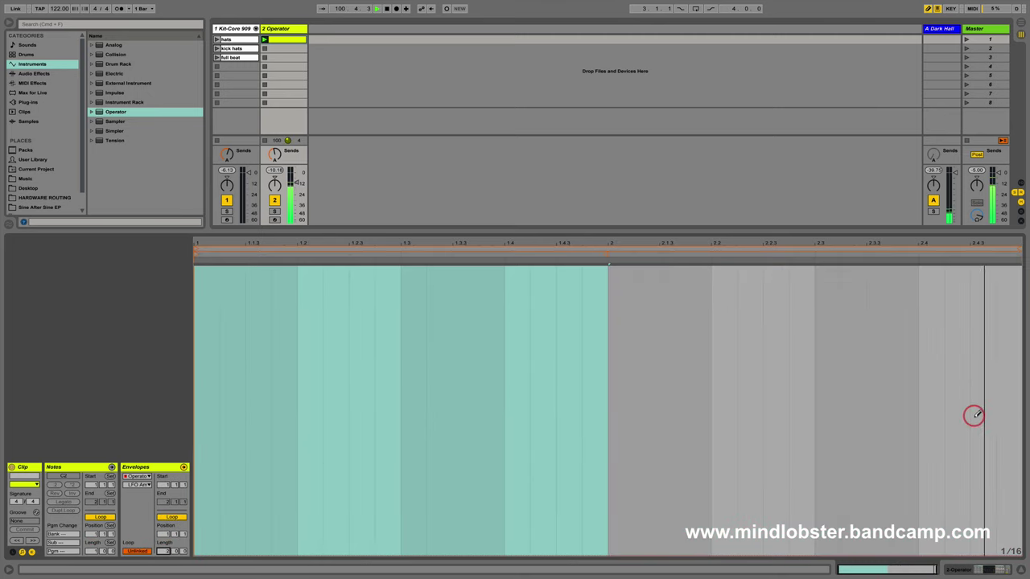
click(986, 310)
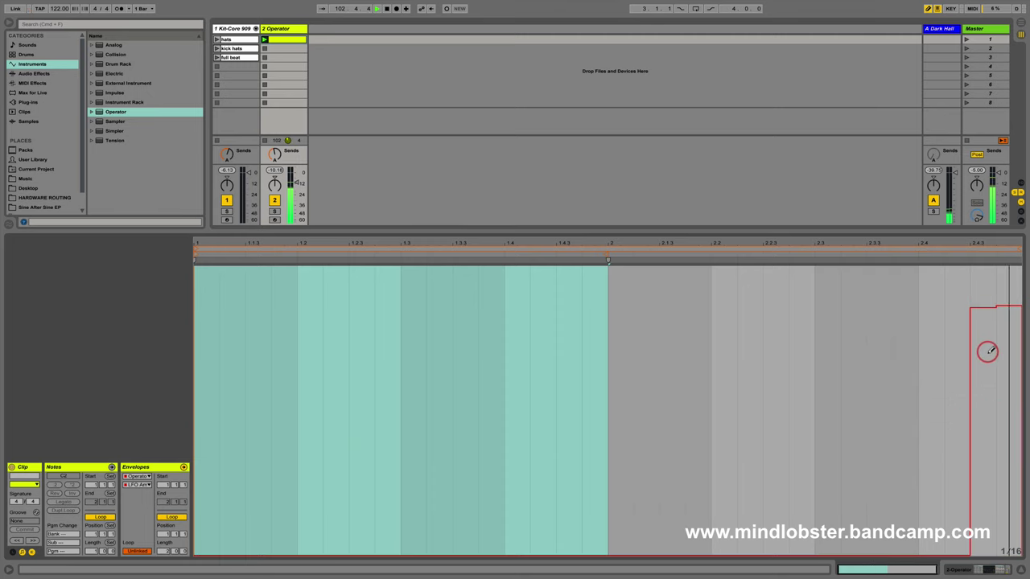
click(959, 317)
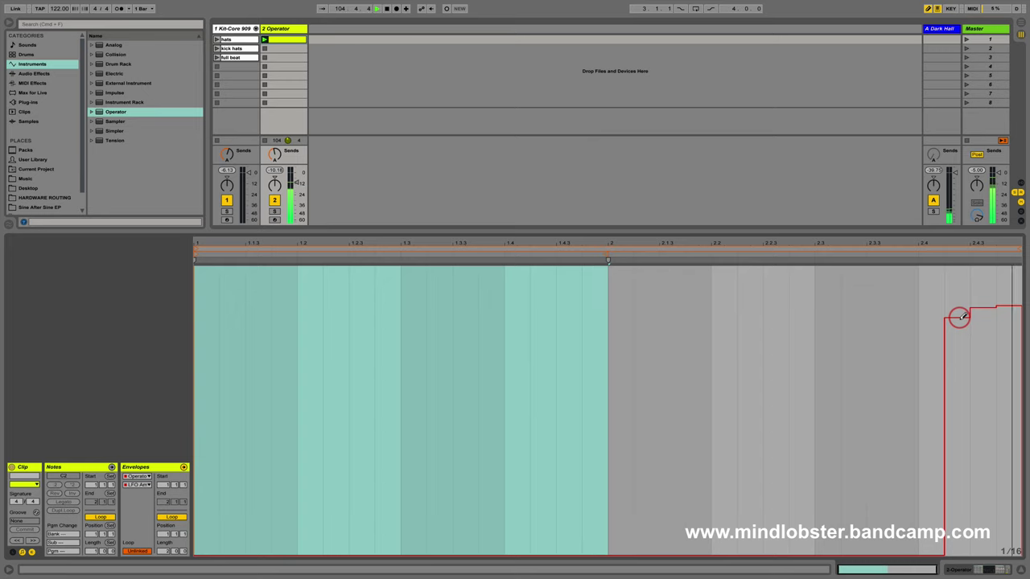
click(929, 289)
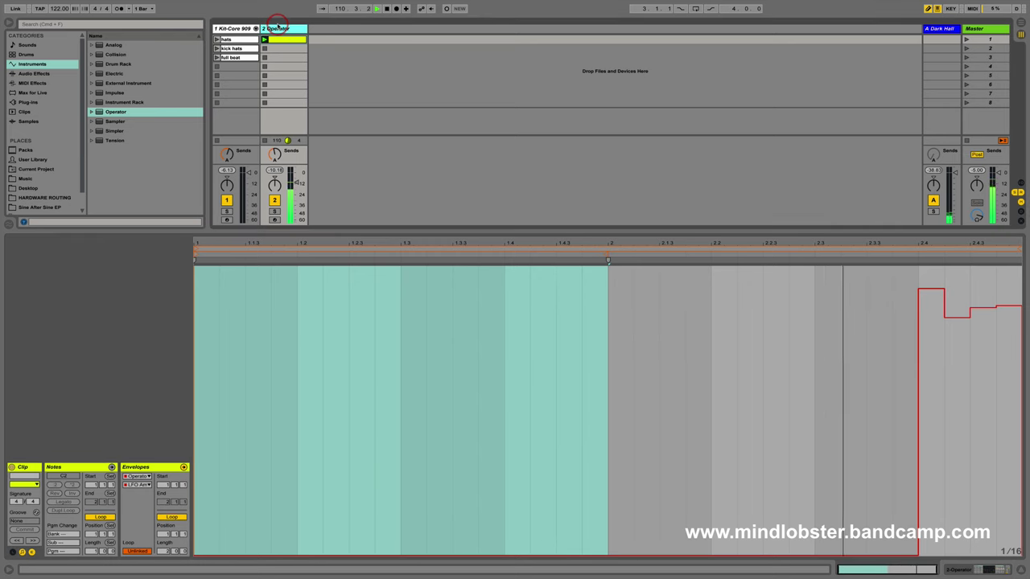
Step: Show the clip's Transpose envelope in the Envelopes chooser
click(137, 484)
scroll(175, 242, up, 10)
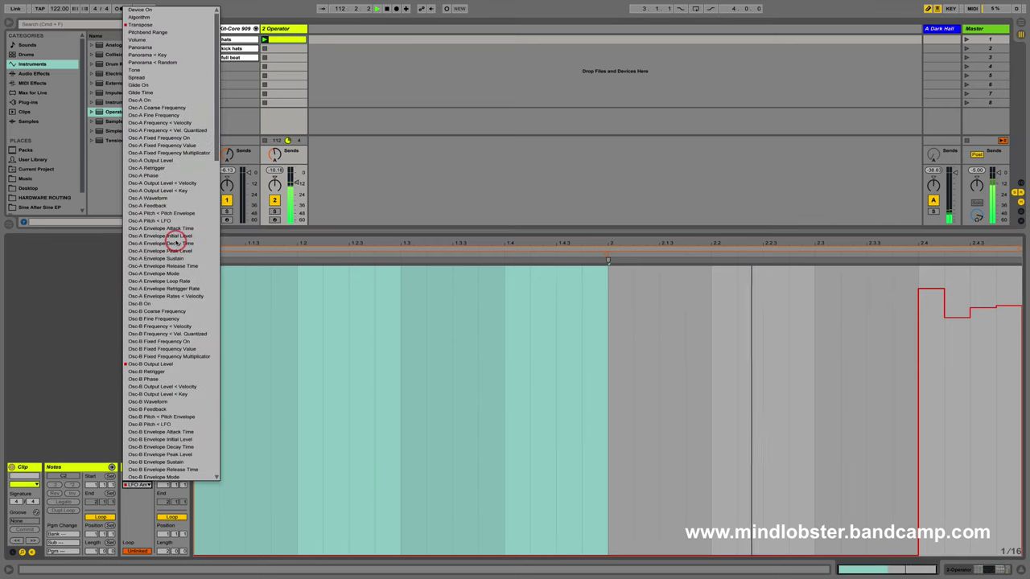
click(145, 25)
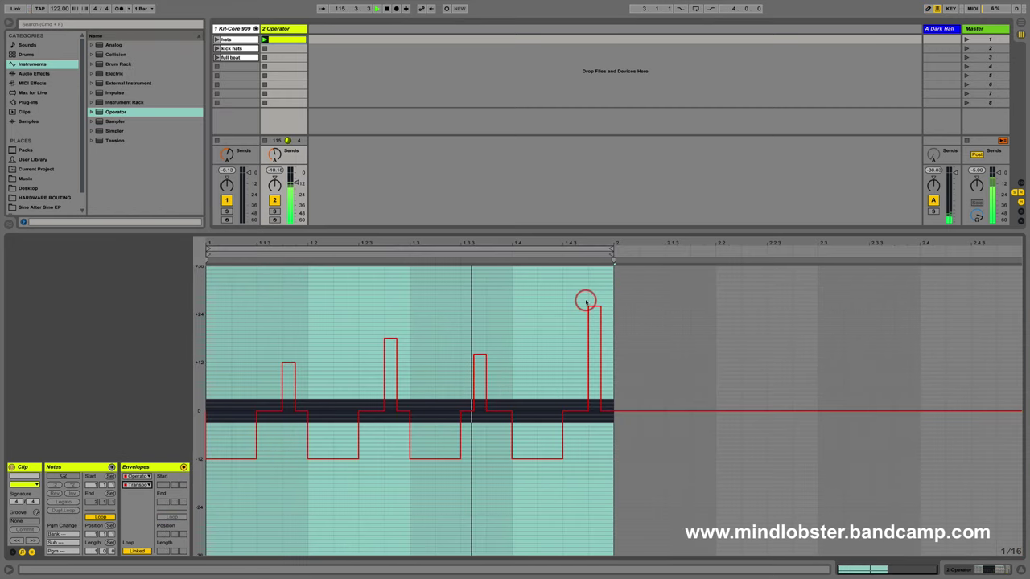
Step: Reshape the final Transpose spike into a diagonal ramp rising from -12 to about +26
key(ctrl+a)
key(b)
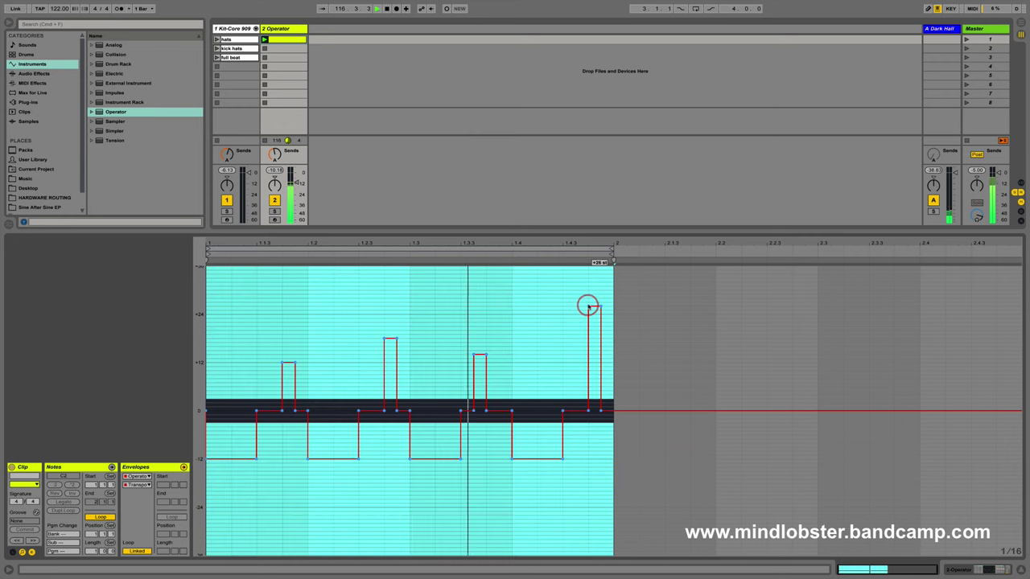
drag(588, 306, 589, 412)
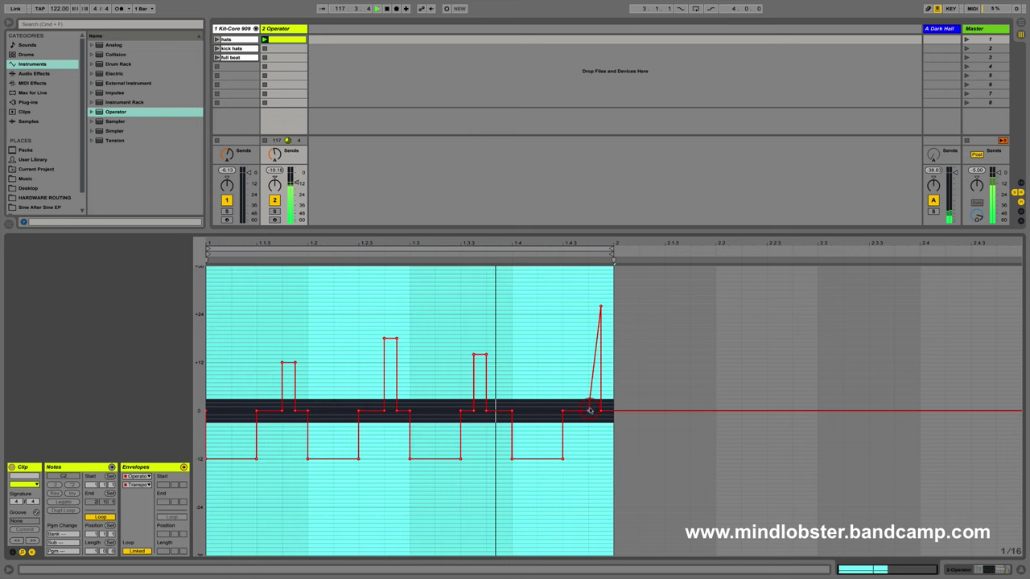
click(587, 415)
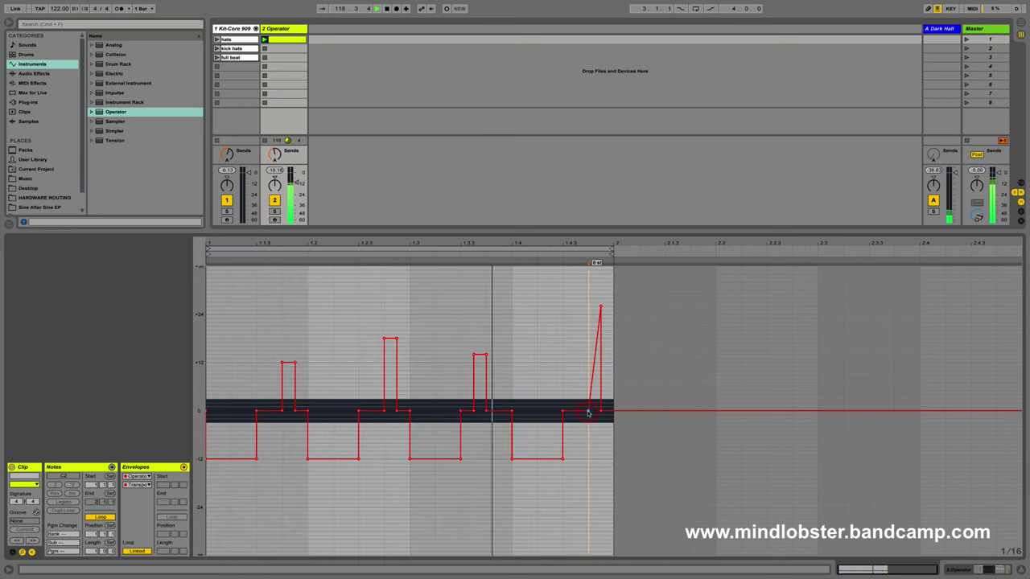
drag(590, 413, 563, 413)
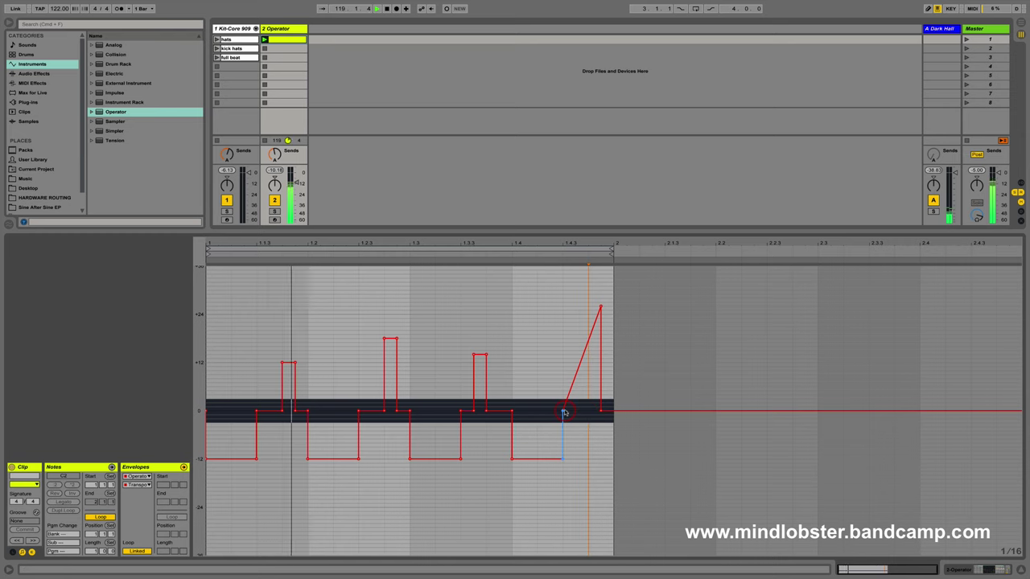
click(563, 457)
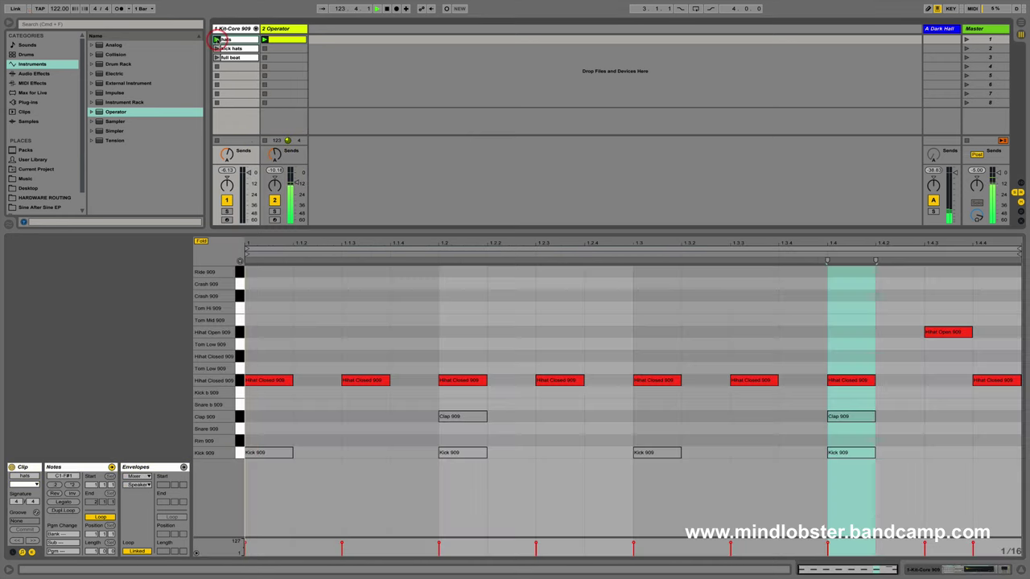
Step: Launch the Kit-Core 909 hats clip, then switch to the kick hats clip
click(217, 39)
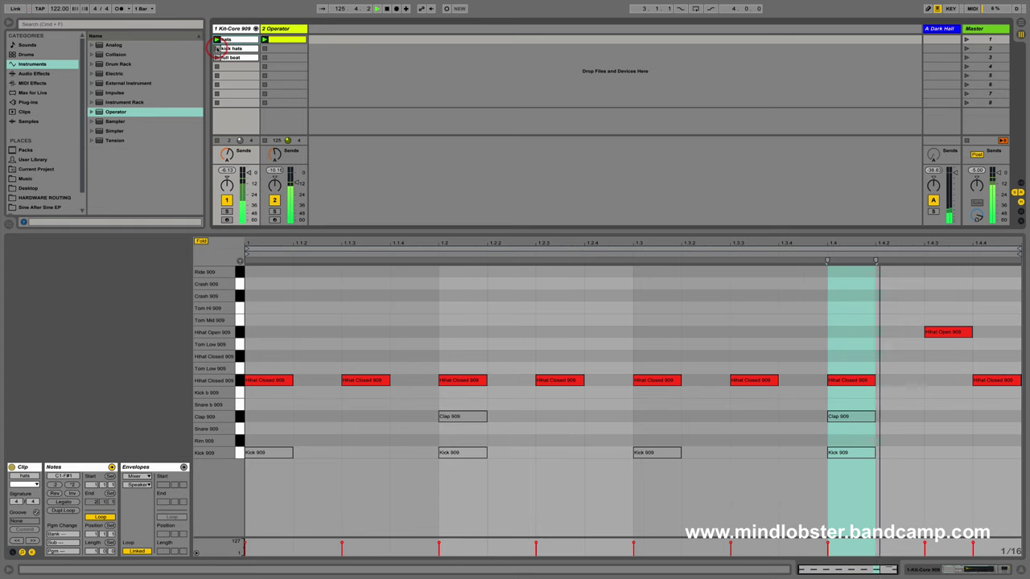
click(217, 49)
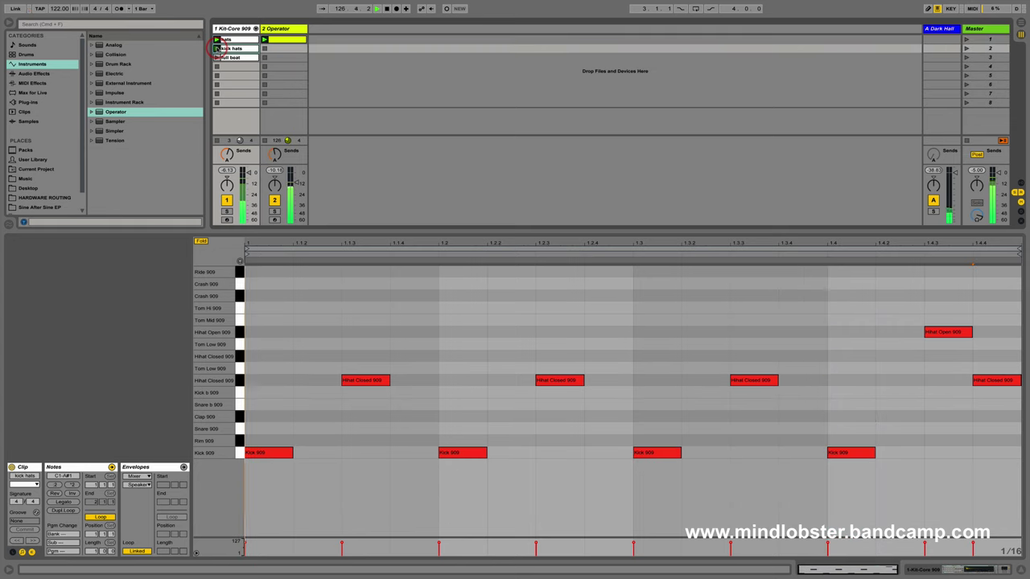